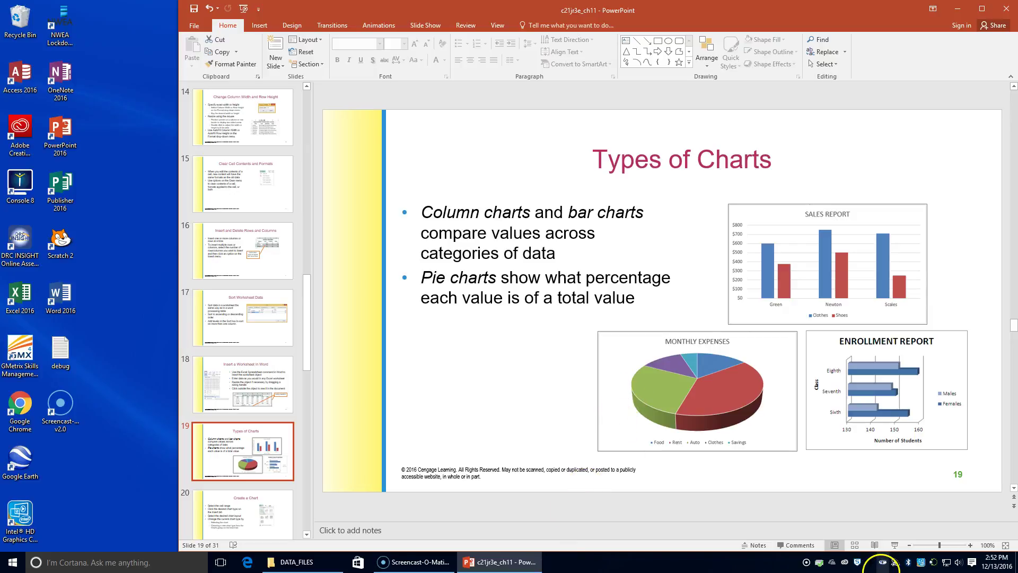
Switch to the DATA_FILES folder and open the workbook df 77a sales in Excel.
click(323, 561)
scroll(573, 302, down, 2)
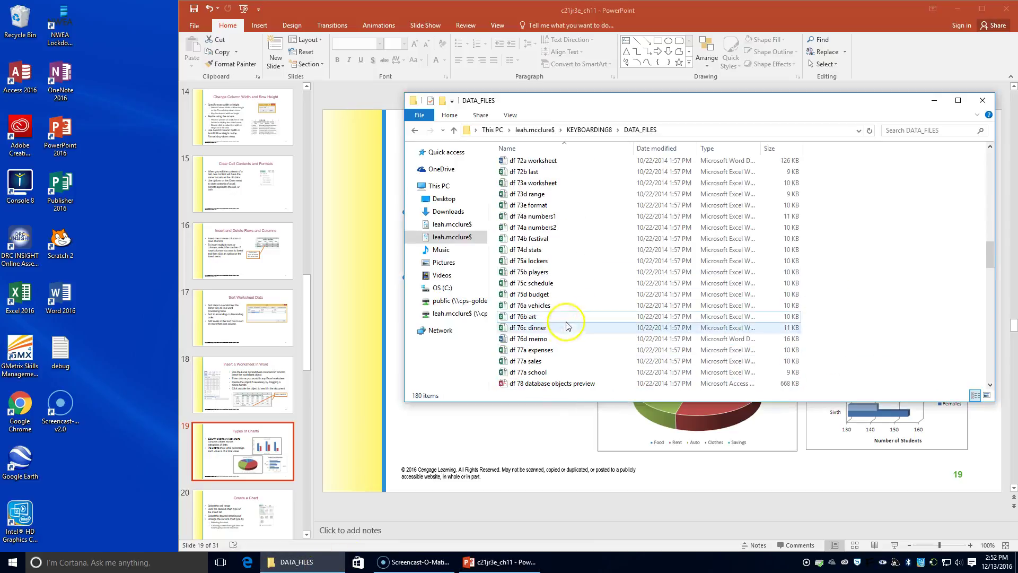
double_click(534, 361)
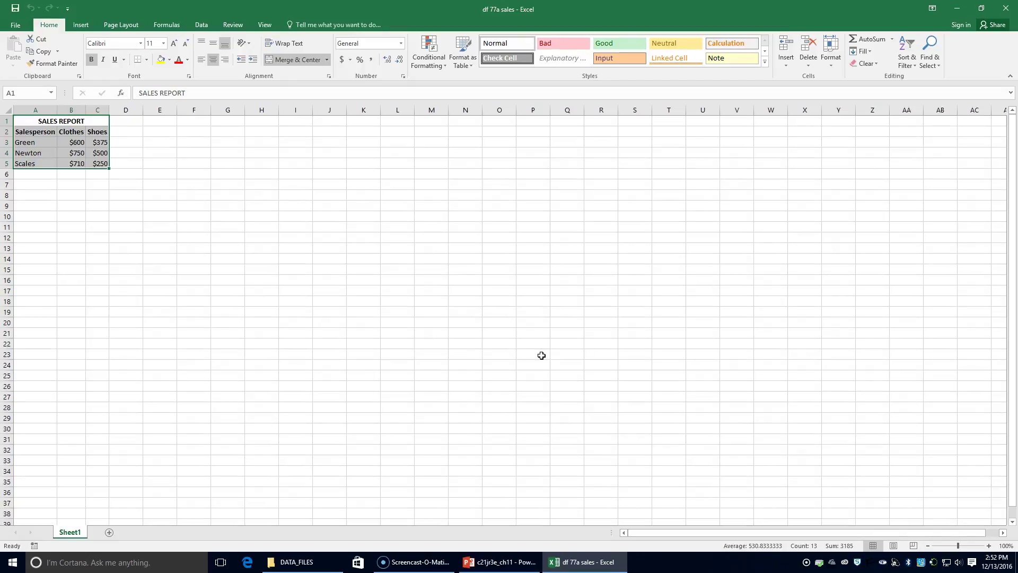
Insert a 2-D clustered column chart from the sales data in A2:C5, leaving out the title row.
drag(27, 131, 97, 163)
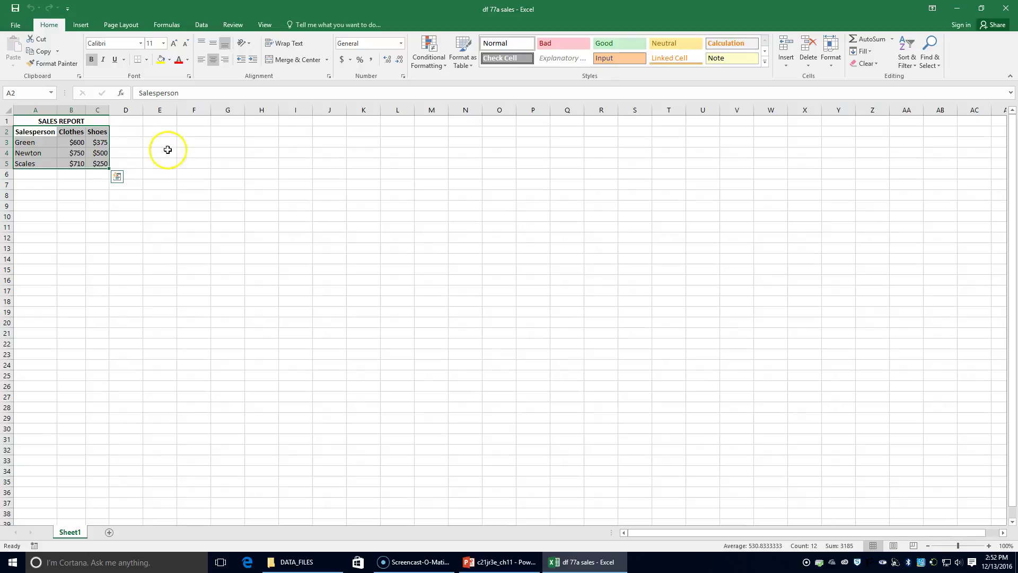
click(81, 25)
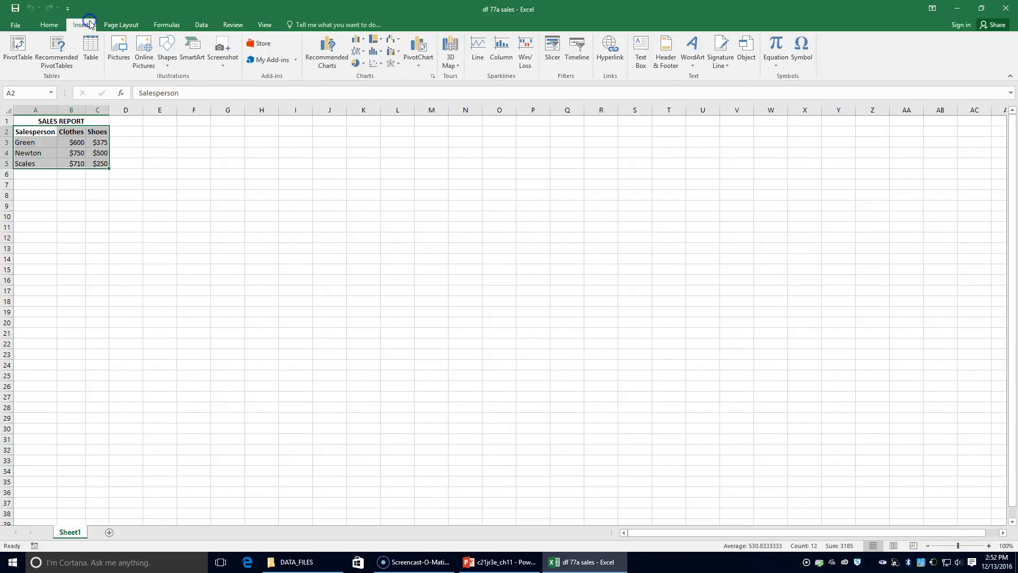
click(361, 39)
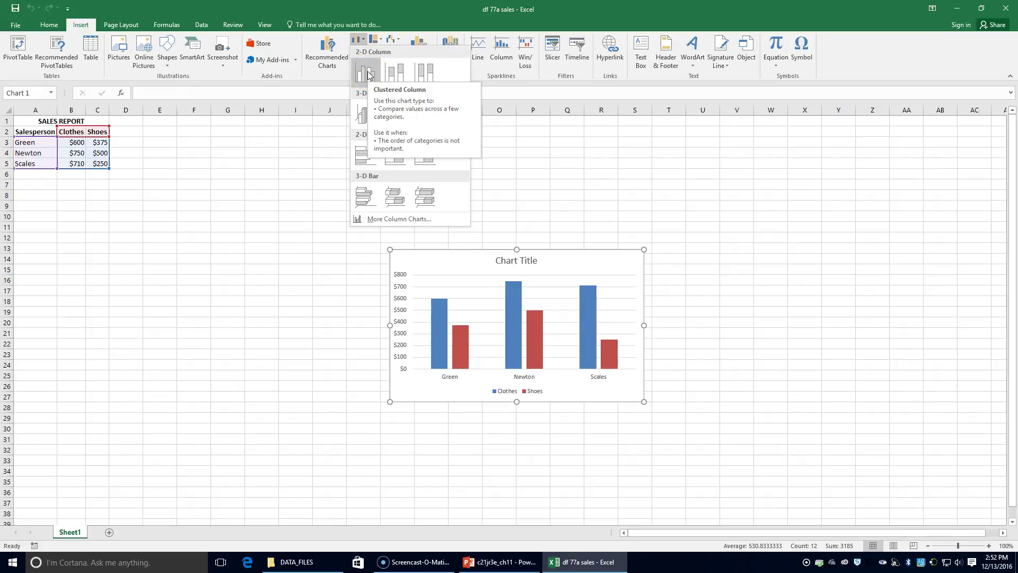
click(424, 72)
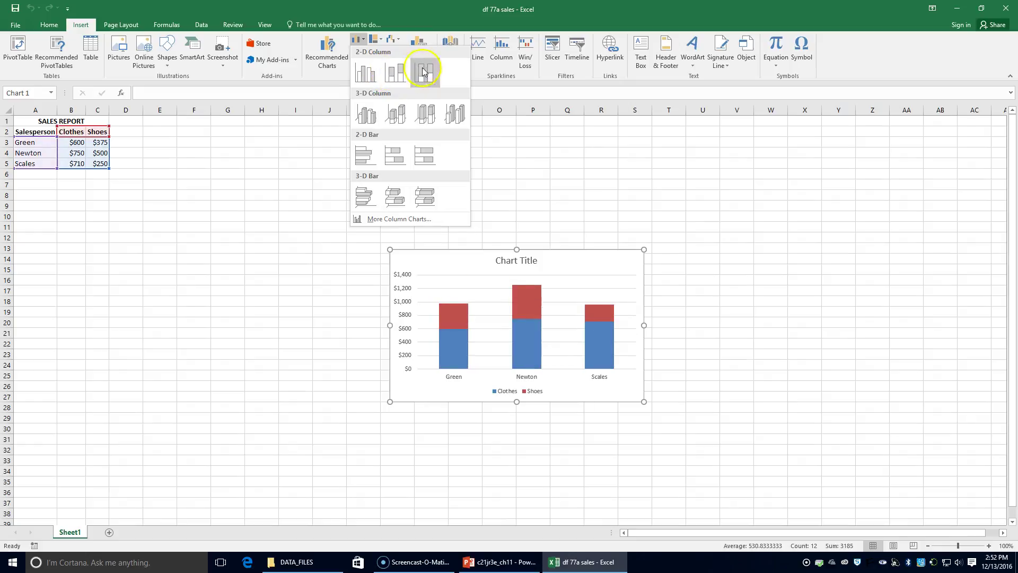
click(370, 73)
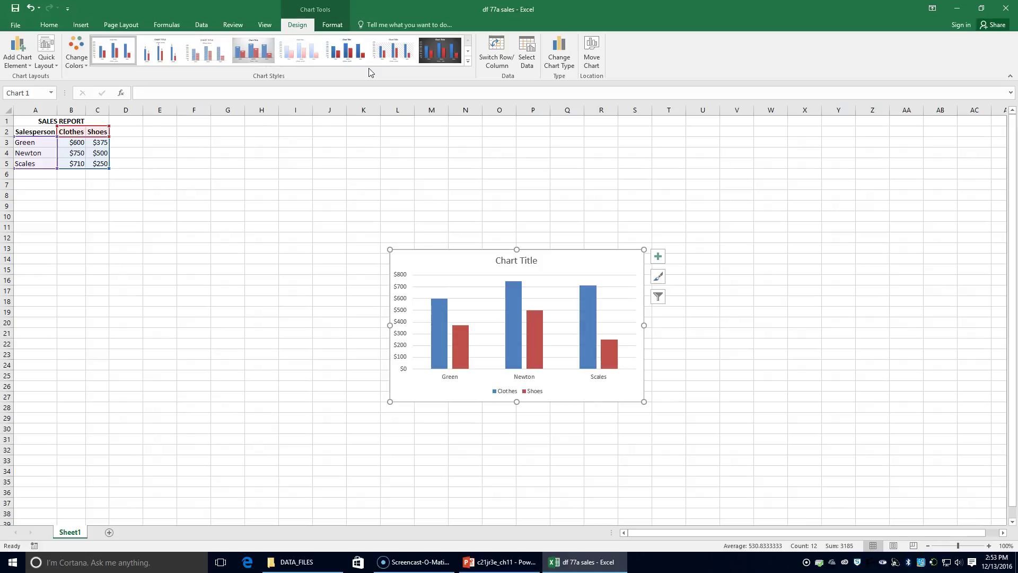
Change the column chart's title to Sales Report and move the chart directly below the data, starting at row 7.
click(500, 262)
double_click(501, 260)
key(Delete)
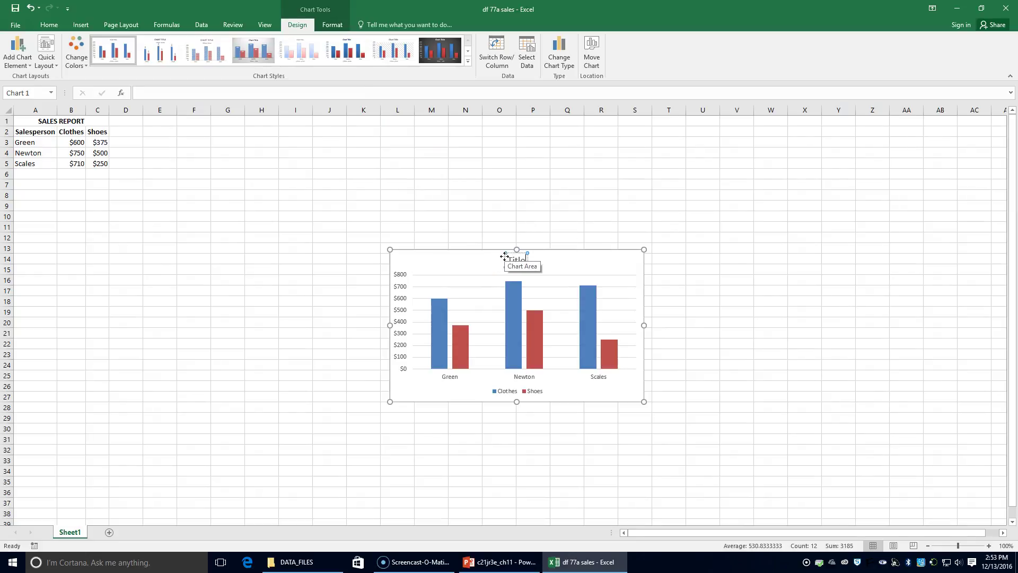
key(Delete)
key(Delete)
key(Delete)
key(Delete)
key(Delete)
text(Sales Report)
mouse_move(586, 298)
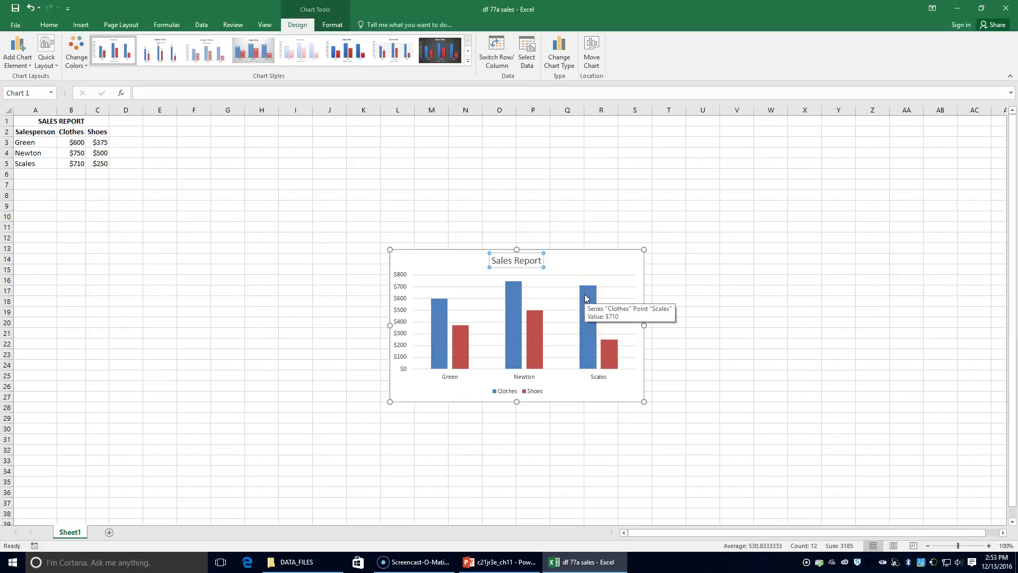
click(582, 255)
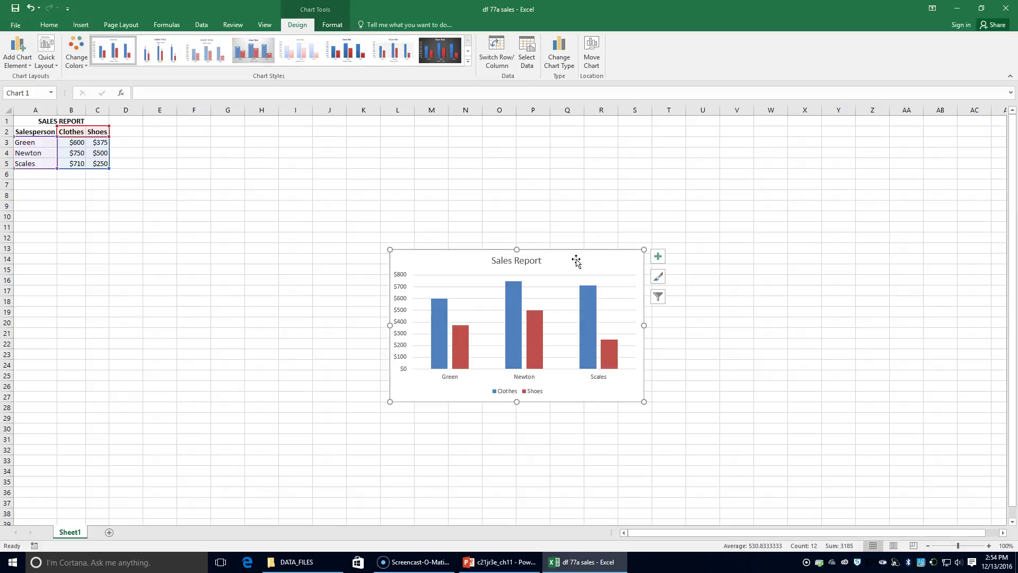
drag(564, 254, 194, 188)
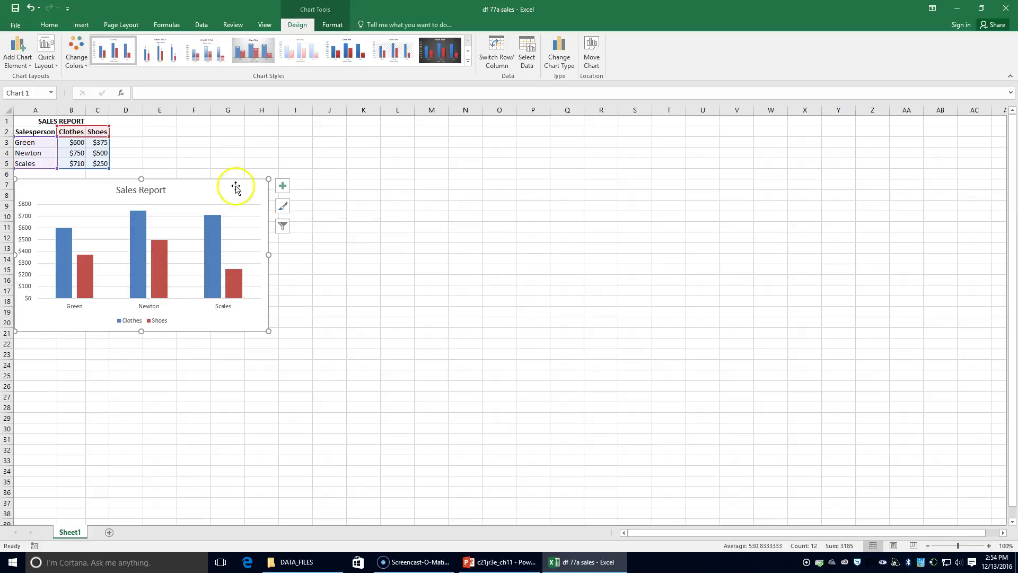
Save the workbook as 77a sales in the CHAPTER 11 folder and close it.
click(15, 25)
click(30, 130)
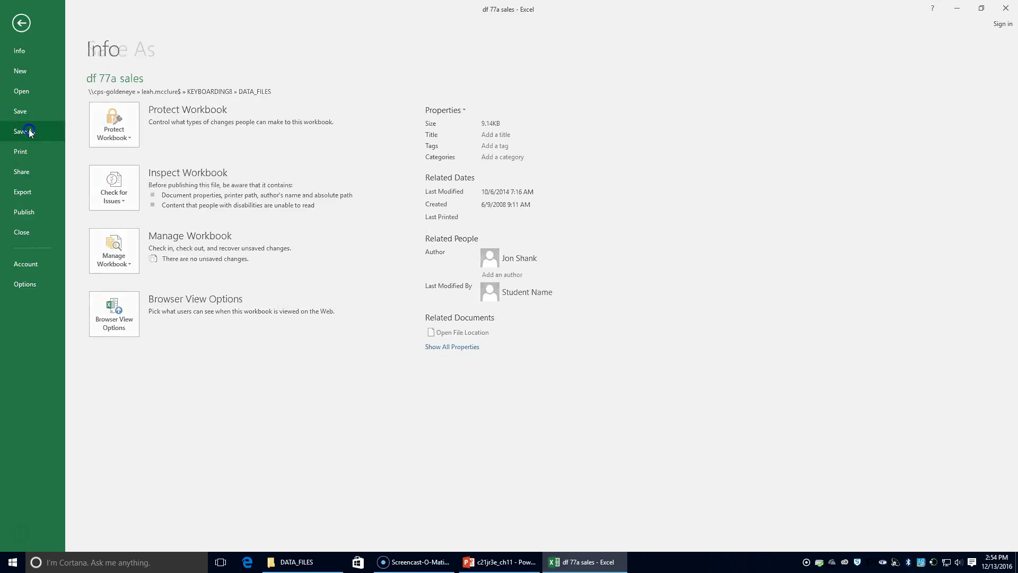
click(294, 170)
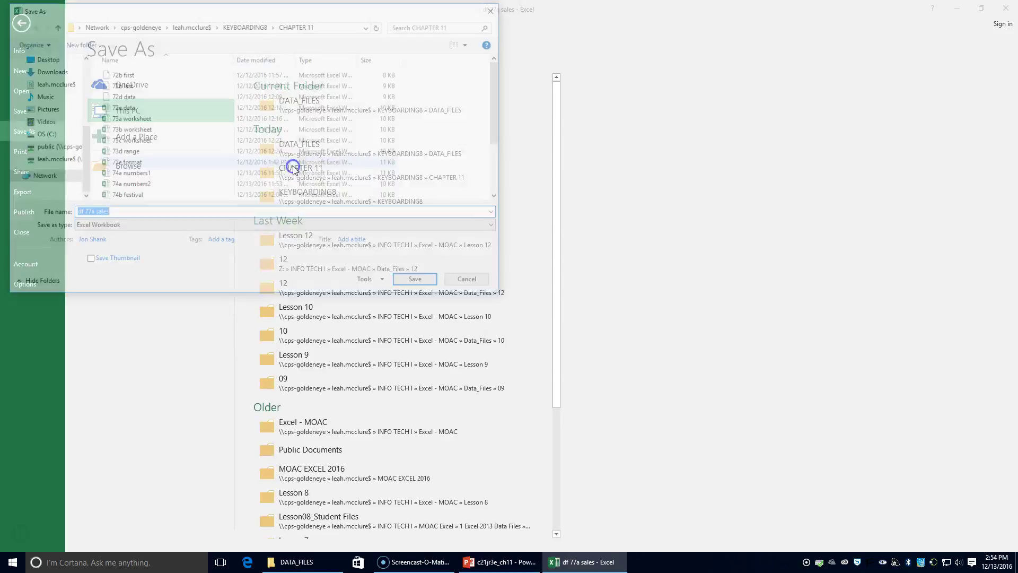
click(83, 212)
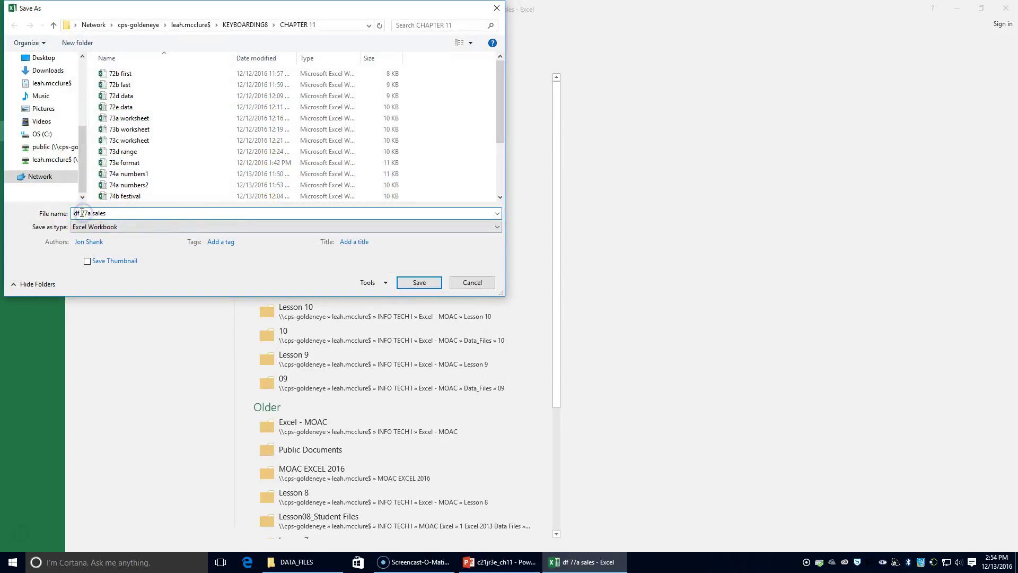
drag(82, 213, 40, 210)
key(BackSpace)
key(Return)
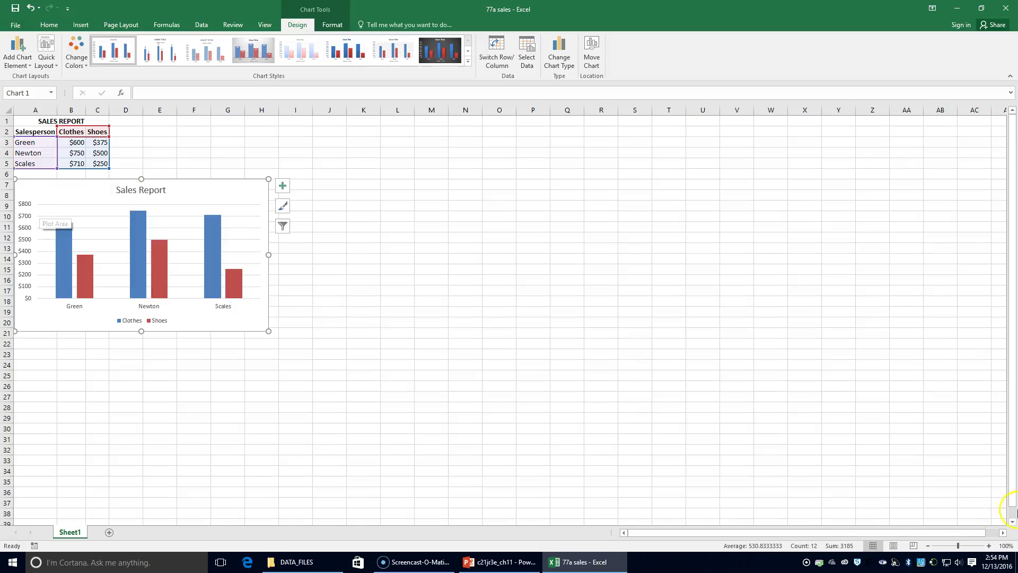
click(1006, 9)
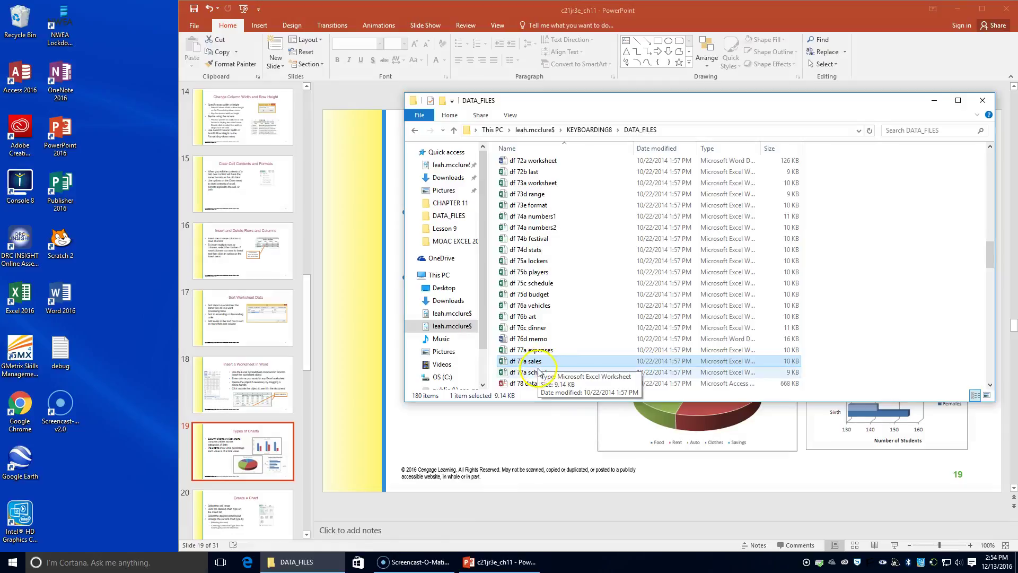
Open df 77a school from the DATA_FILES folder and insert a 2-D clustered bar chart from A2:C5.
double_click(532, 373)
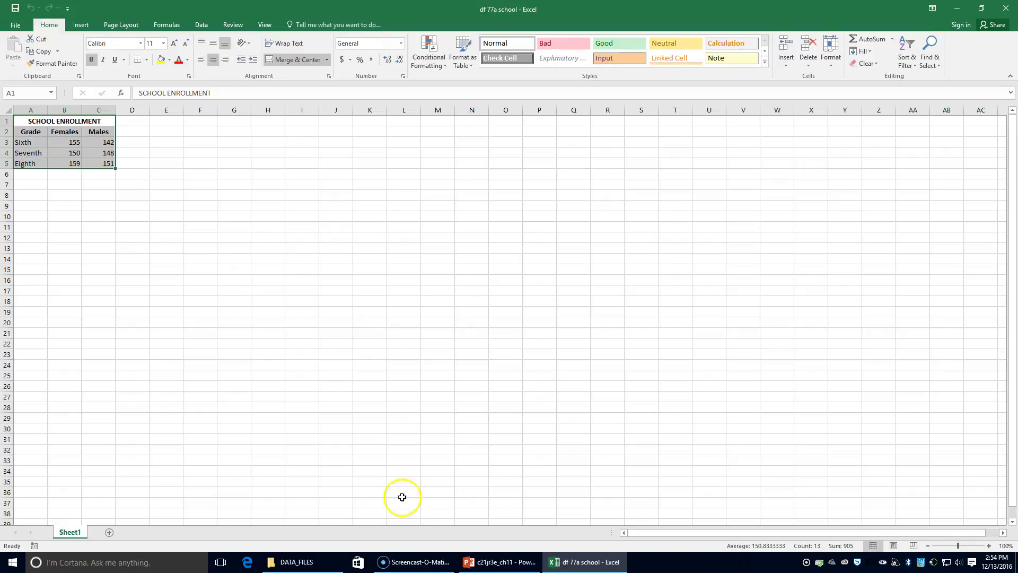
drag(36, 133, 103, 170)
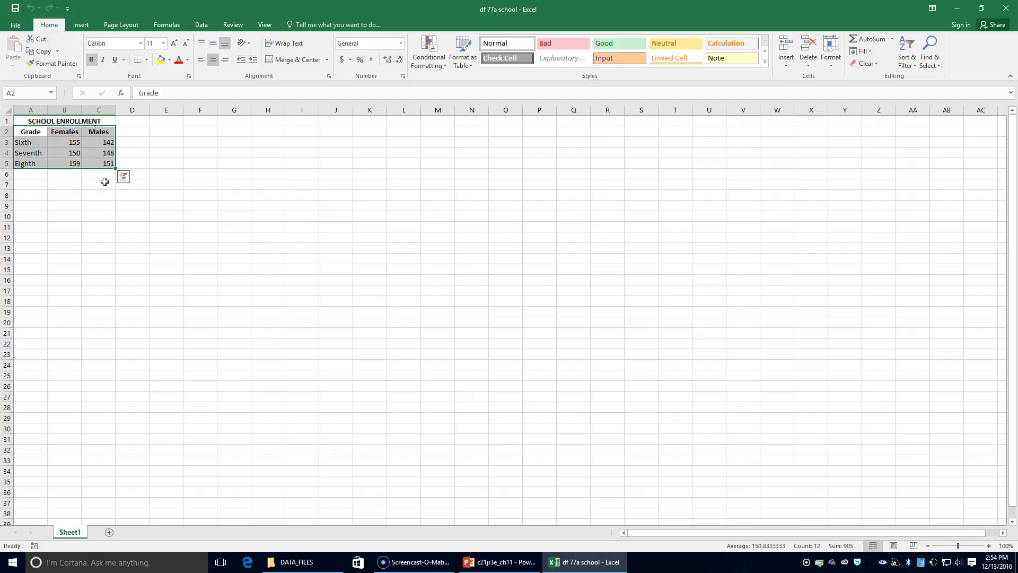
click(81, 25)
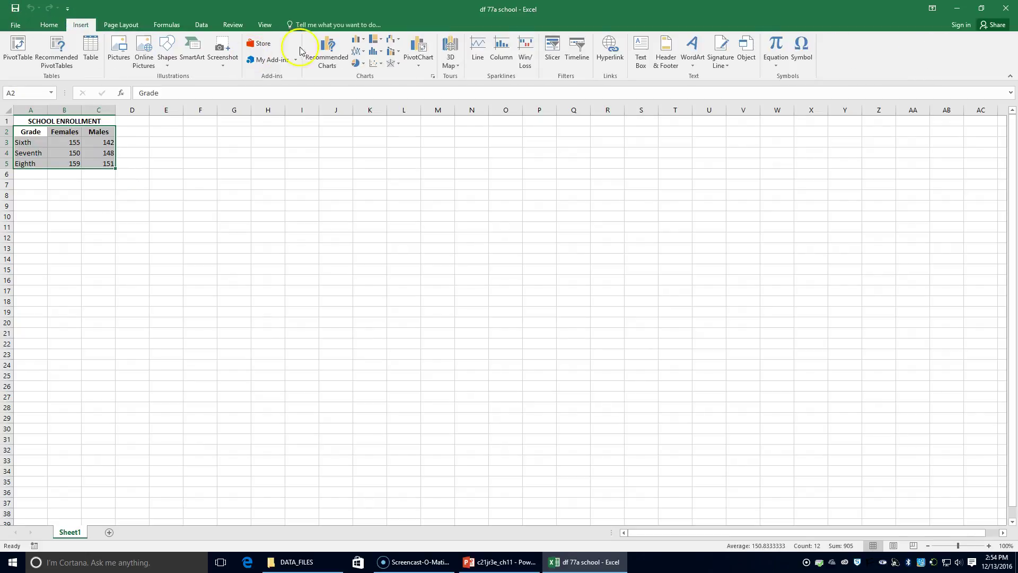
click(359, 43)
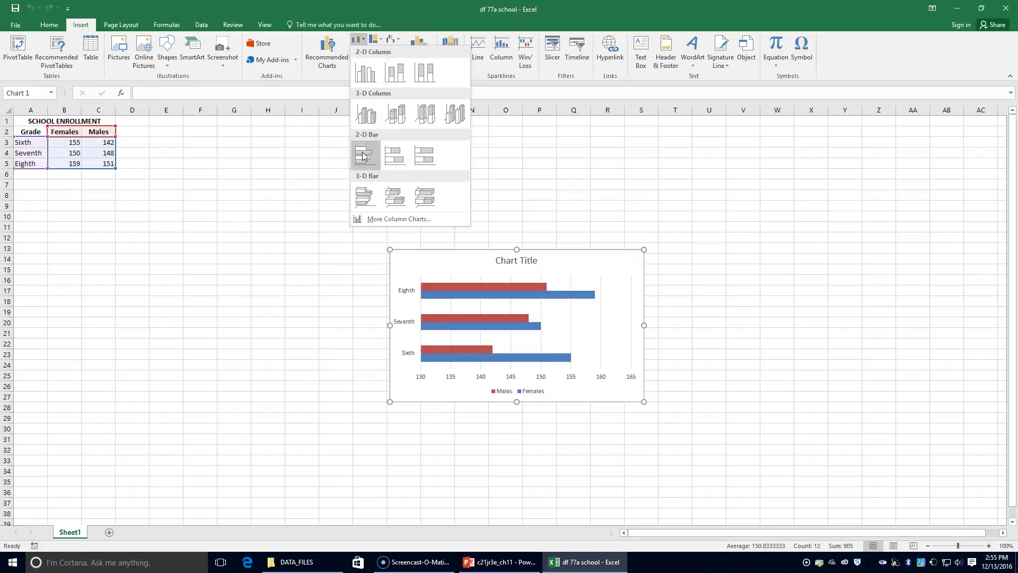
click(385, 154)
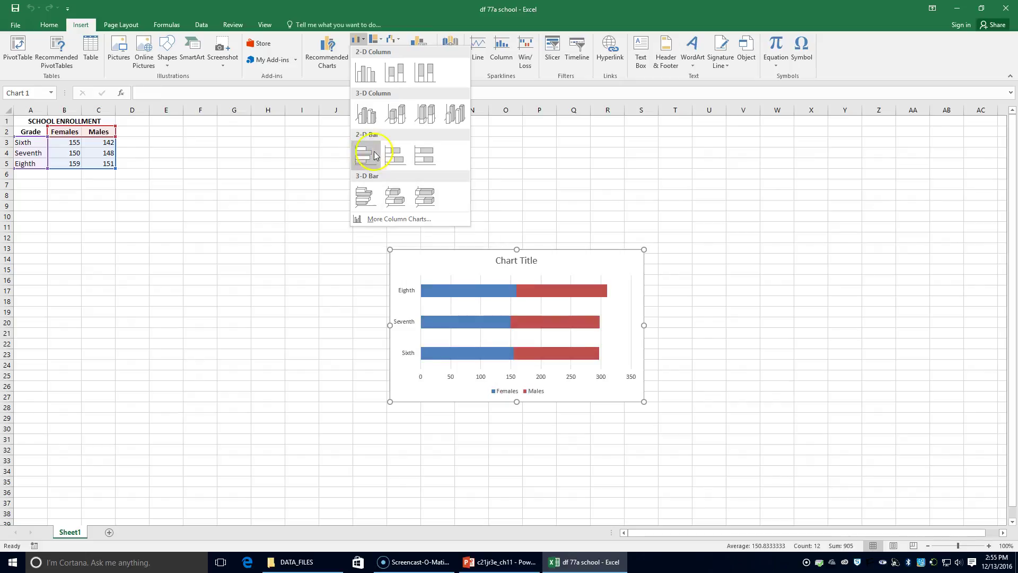
click(367, 154)
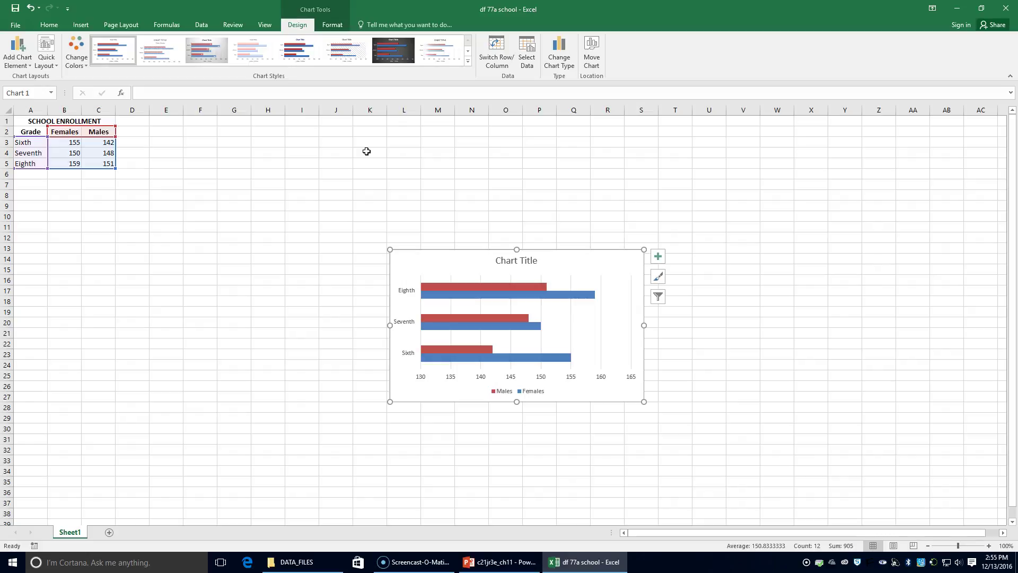
Change the bar chart's title to SCHOOL ENROLLMENT and move the chart directly below the data, starting at row 7.
double_click(496, 260)
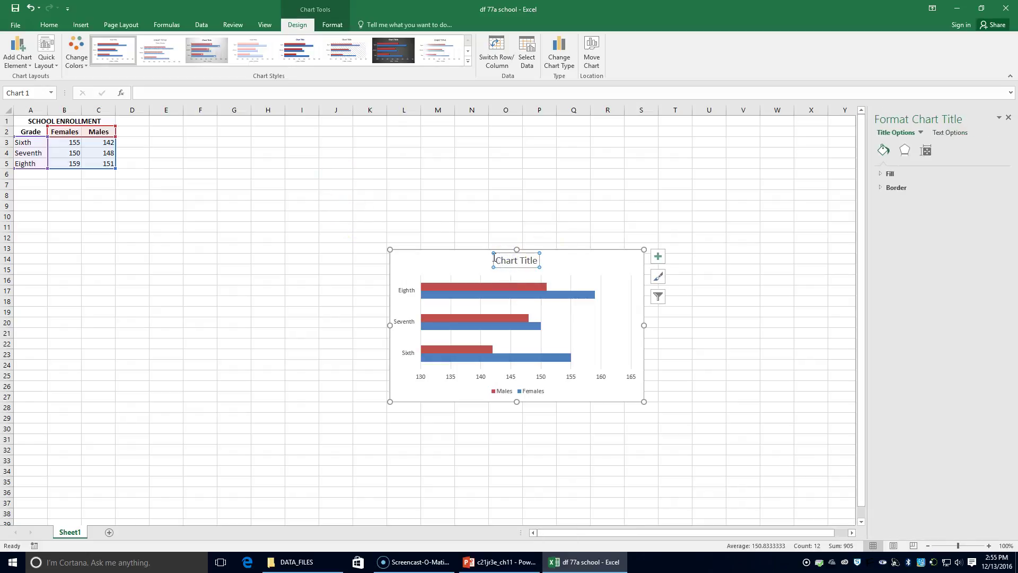
click(496, 260)
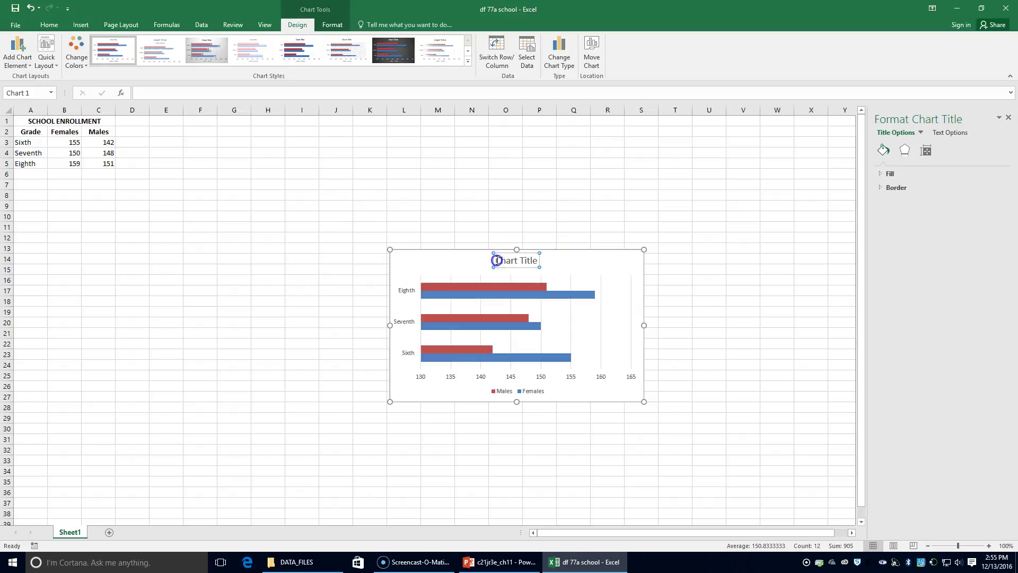
drag(496, 260, 546, 259)
text(Sch)
key(BackSpace)
key(BackSpace)
text(C)
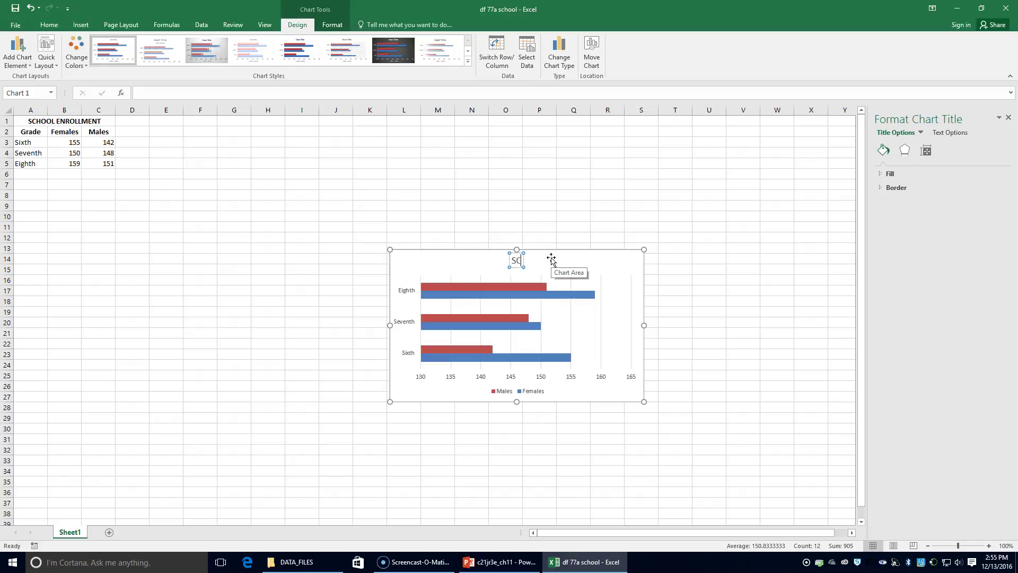
text(HOOL ENRO)
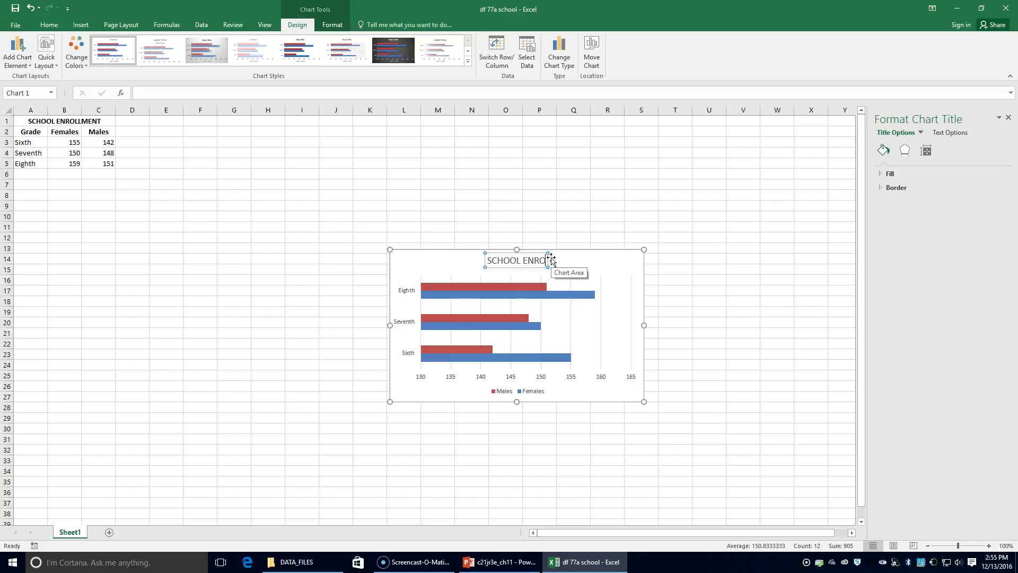
text(LLEENT)
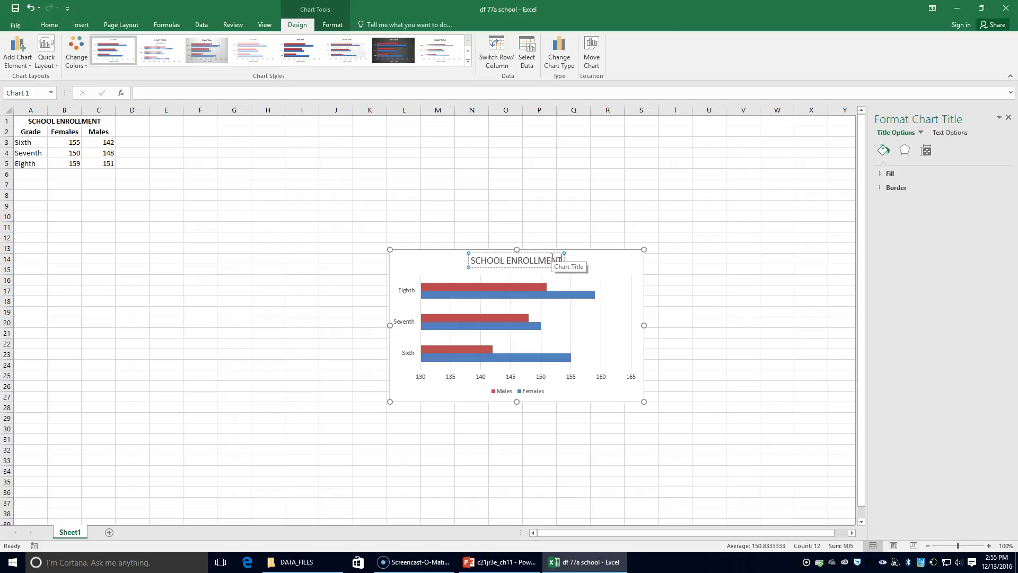
key(Return)
key(BackSpace)
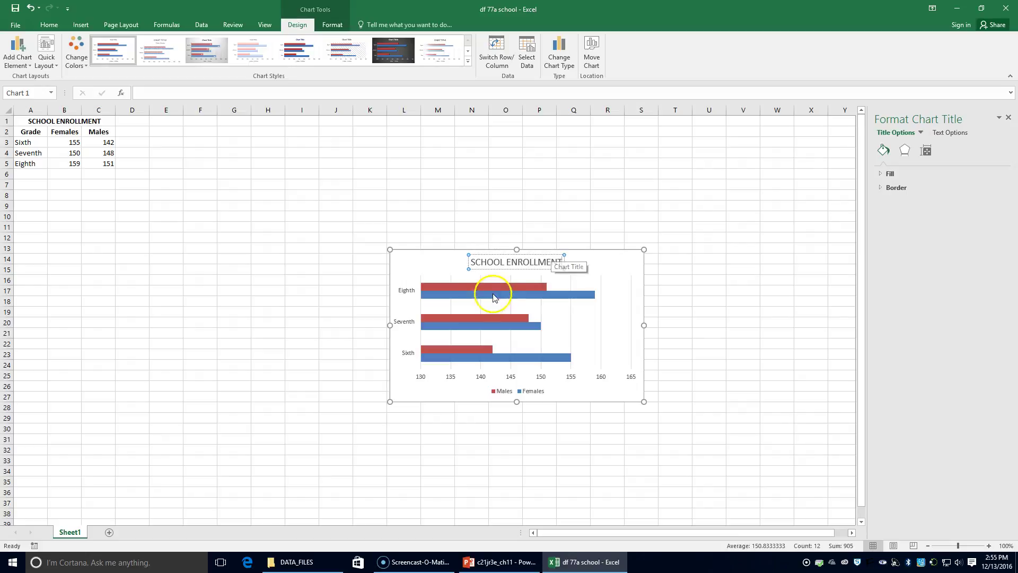
click(593, 254)
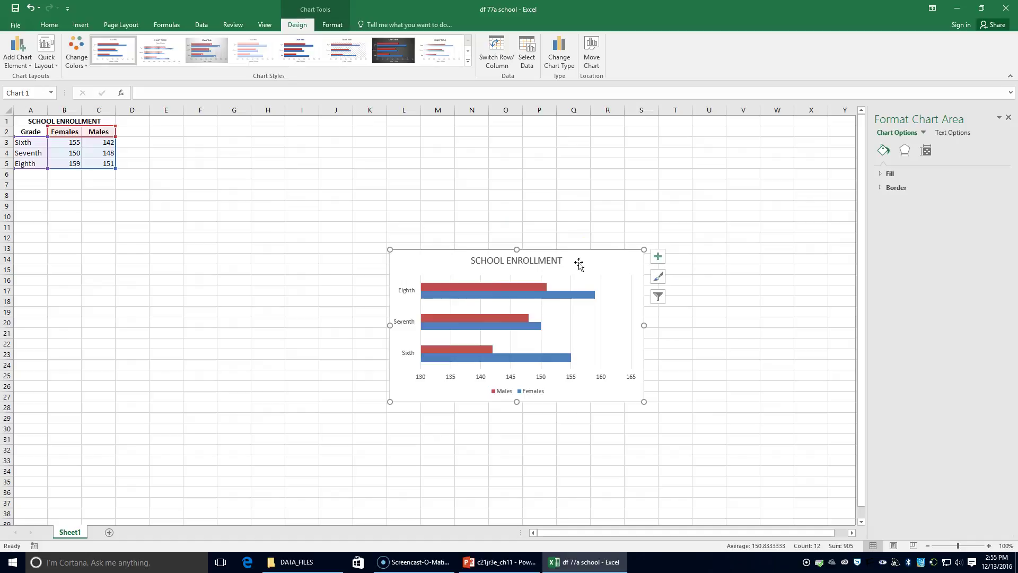
mouse_move(579, 263)
mouse_down()
mouse_move(447, 264)
mouse_move(182, 191)
mouse_up()
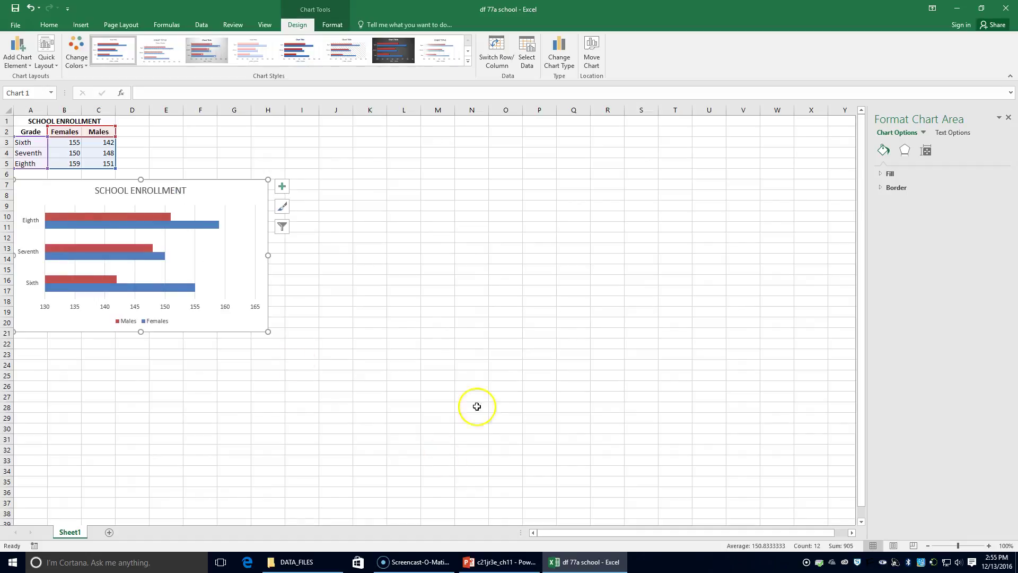
Save the enrollment workbook as 77a school in the CHAPTER 11 folder.
click(13, 26)
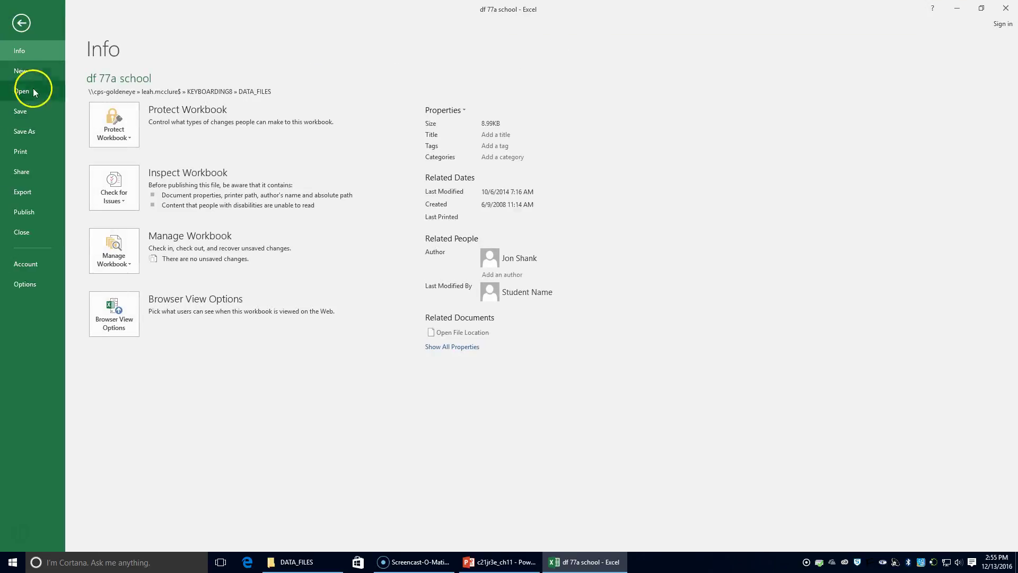
click(33, 135)
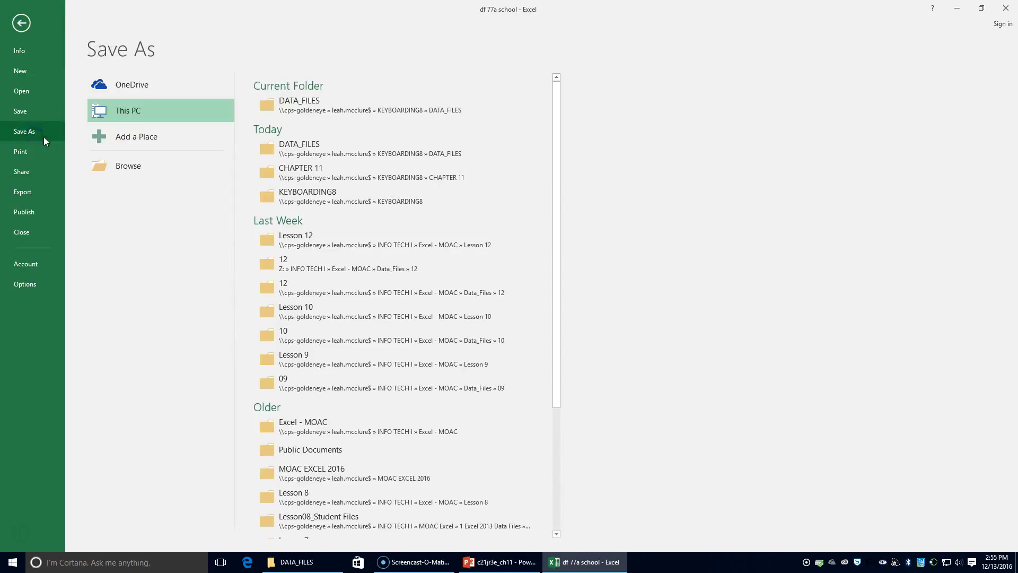
click(355, 178)
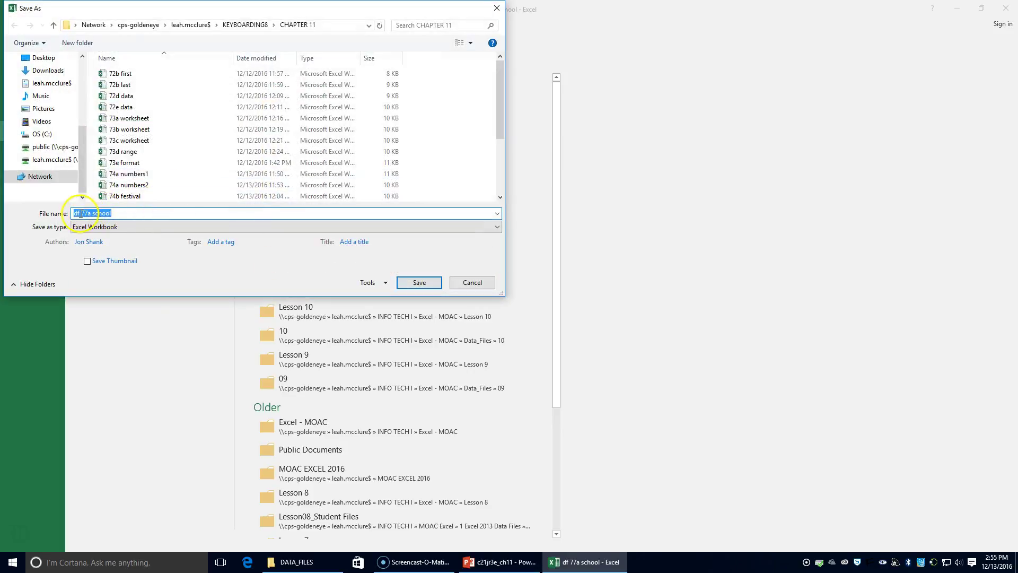
double_click(77, 213)
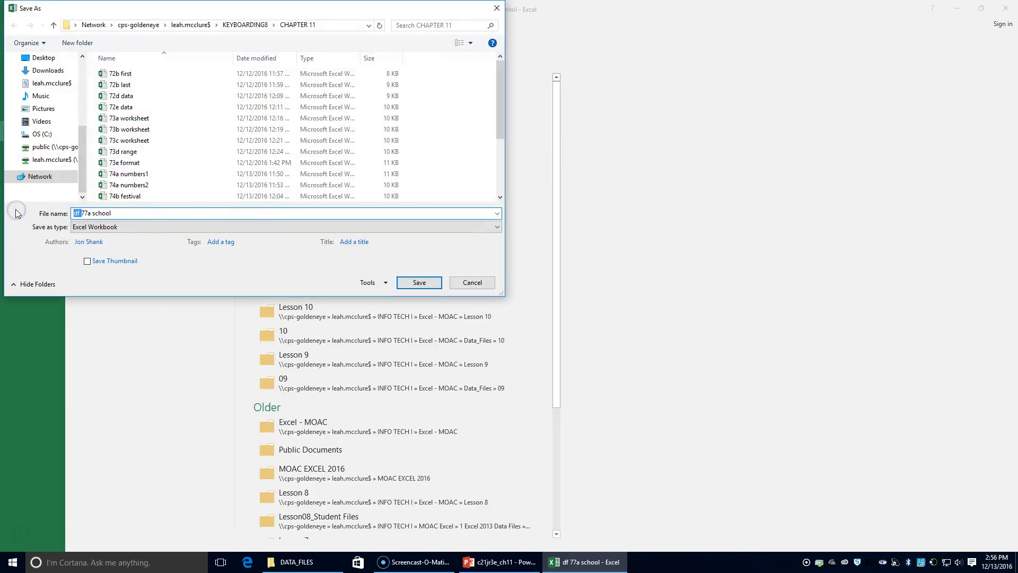
key(BackSpace)
key(Return)
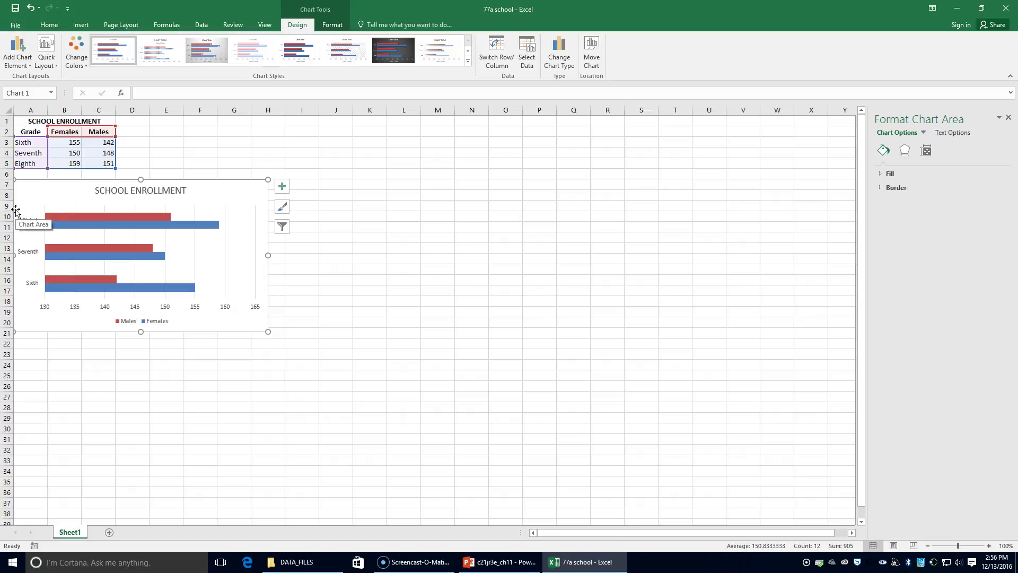
Open df 77a expenses from the DATA_FILES folder and insert a 3-D pie chart from A2:B7.
click(298, 561)
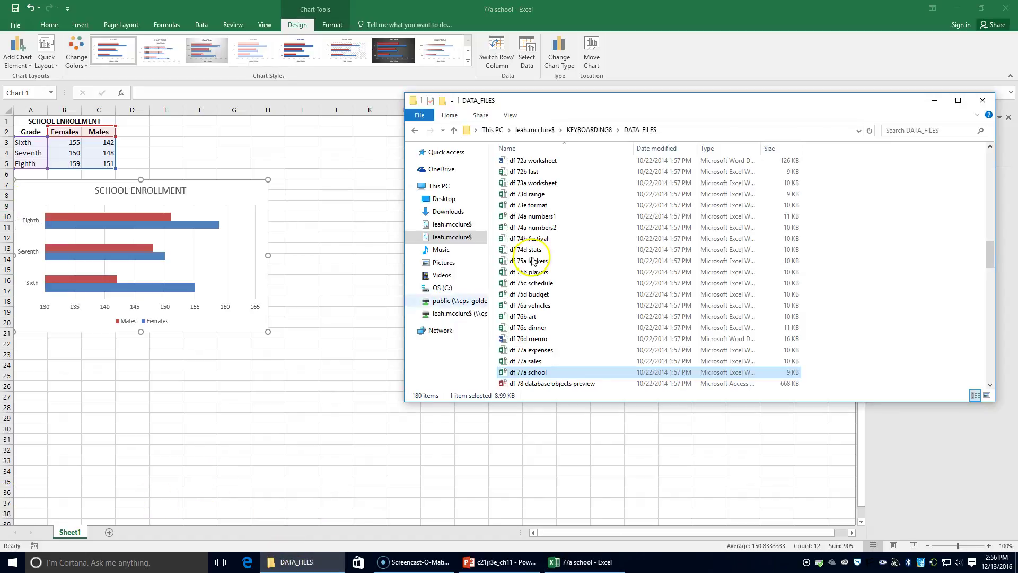
double_click(543, 350)
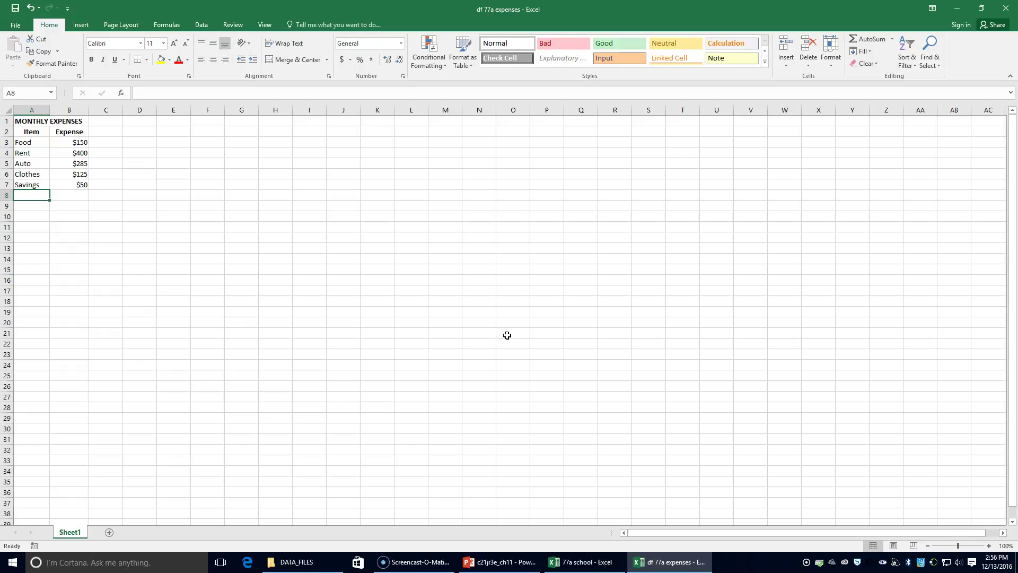
drag(21, 132, 83, 186)
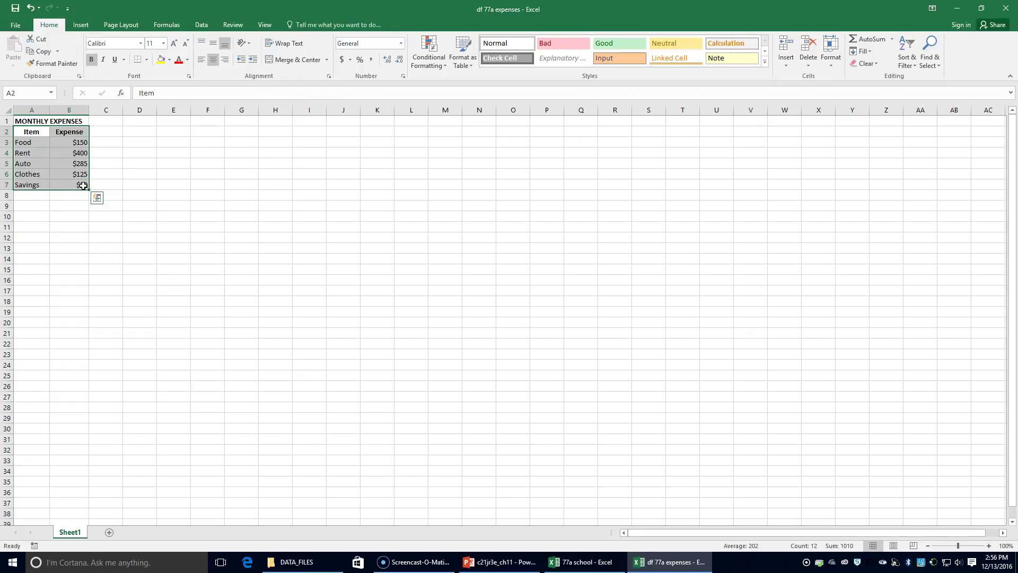
click(81, 25)
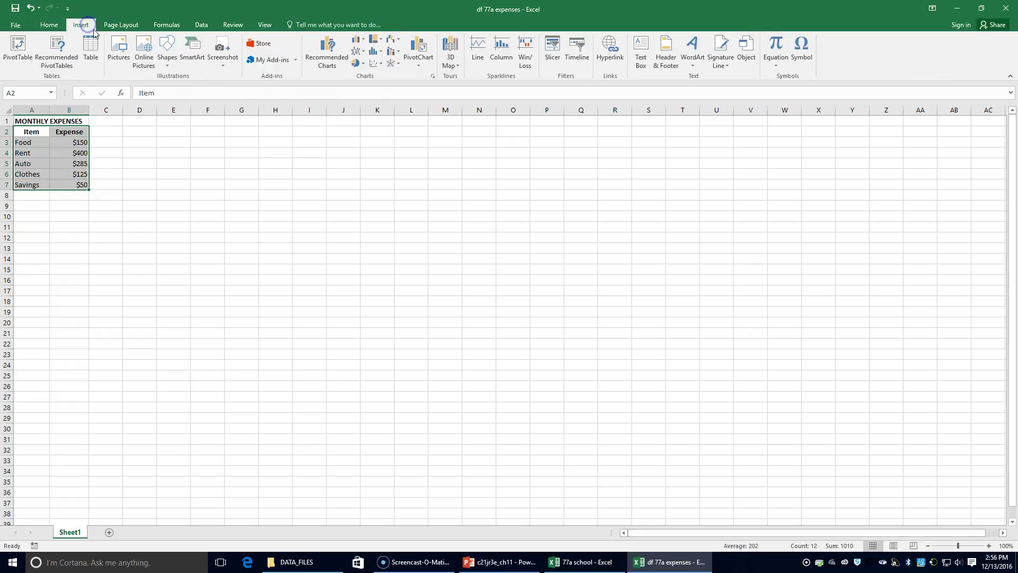
click(362, 65)
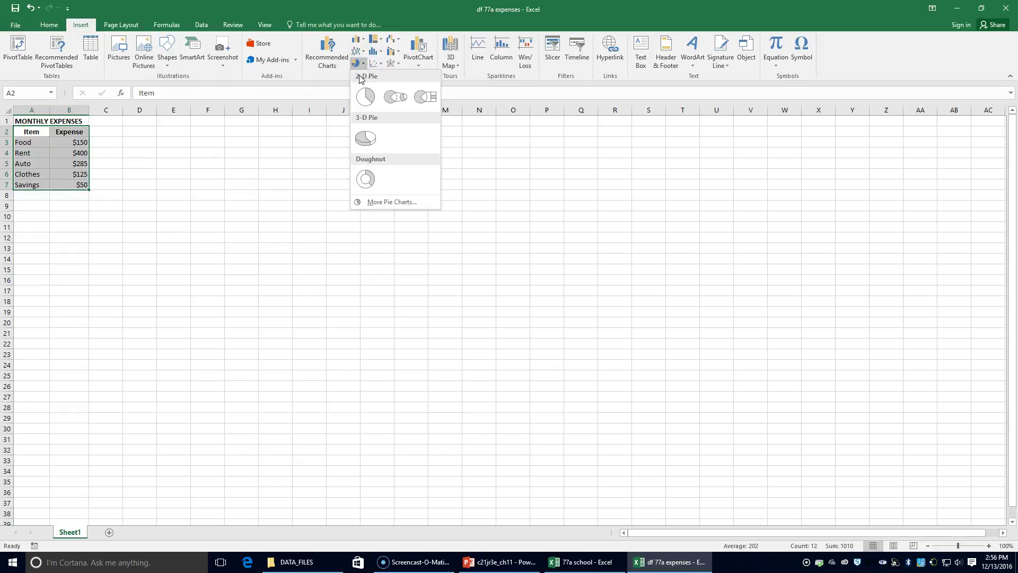
click(362, 134)
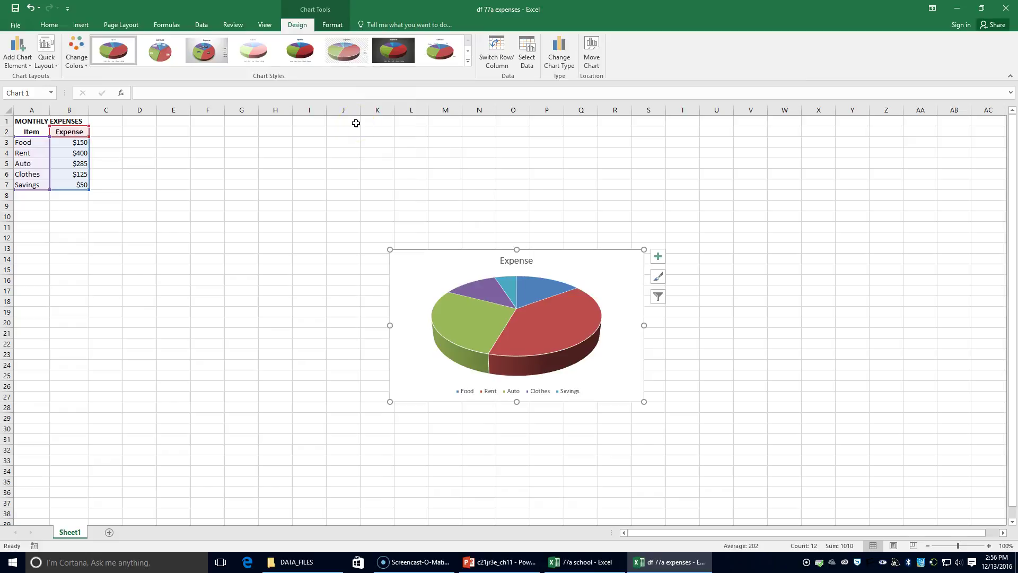
Change the pie chart's title to MONTHLY EXPENSES.
click(517, 260)
click(532, 259)
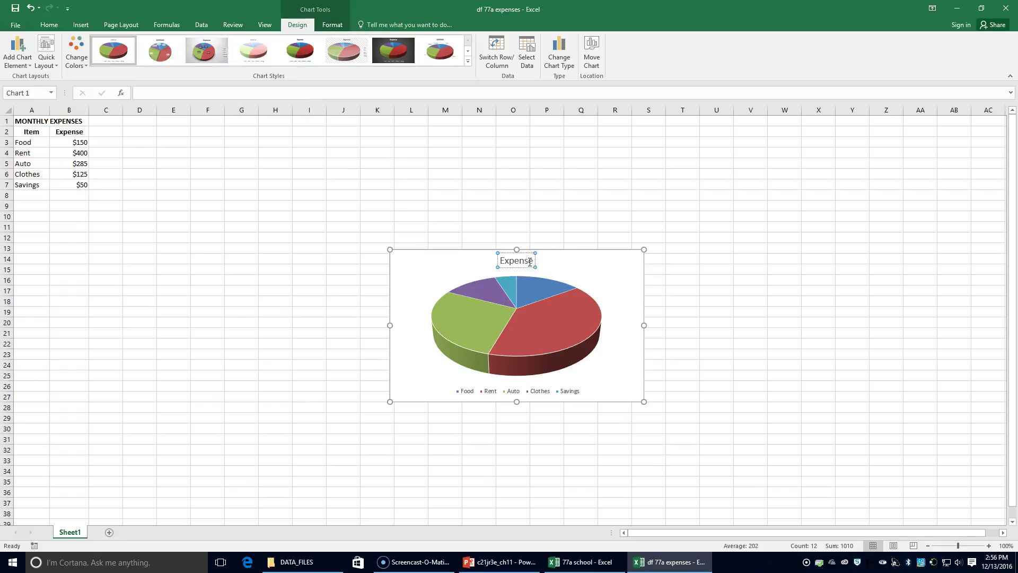
drag(533, 260, 439, 261)
text(m)
key(BackSpace)
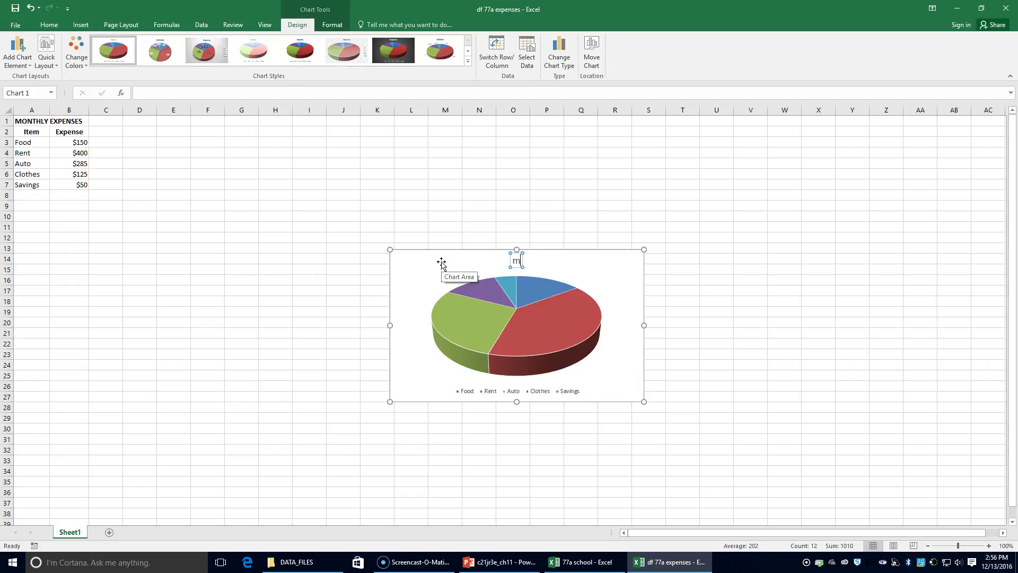
text(MONTHLY EX)
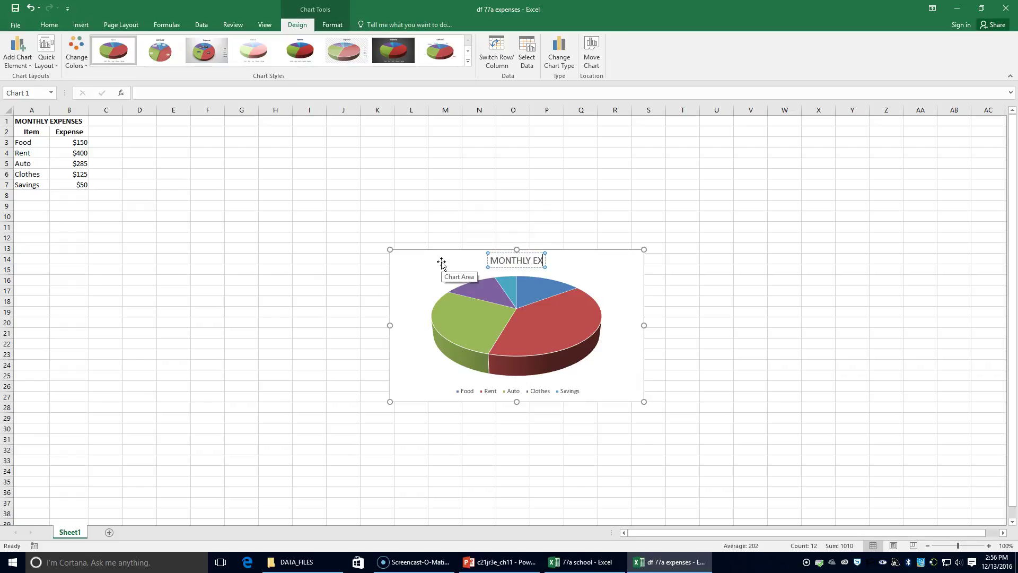
text(PENSES)
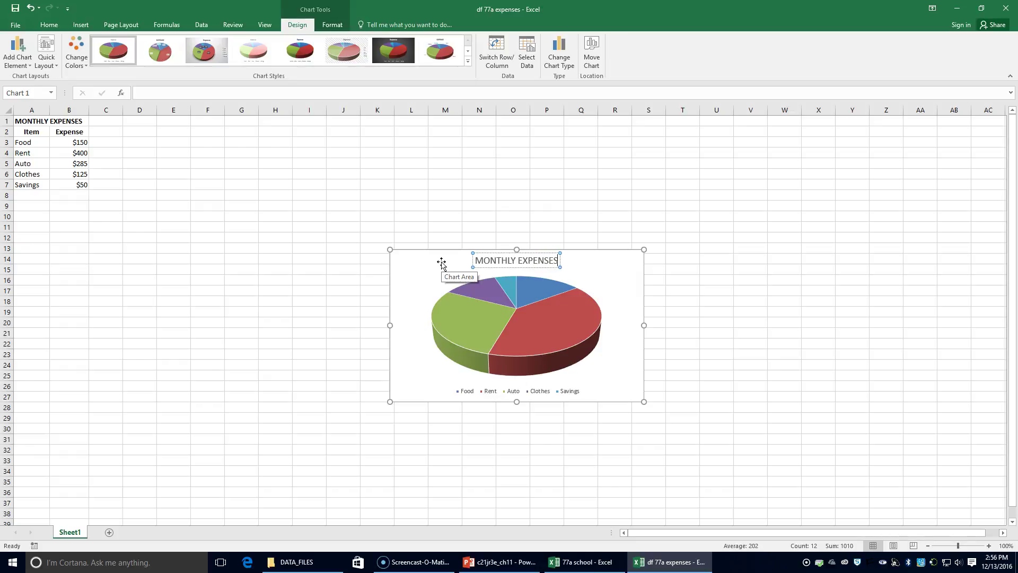
key(Return)
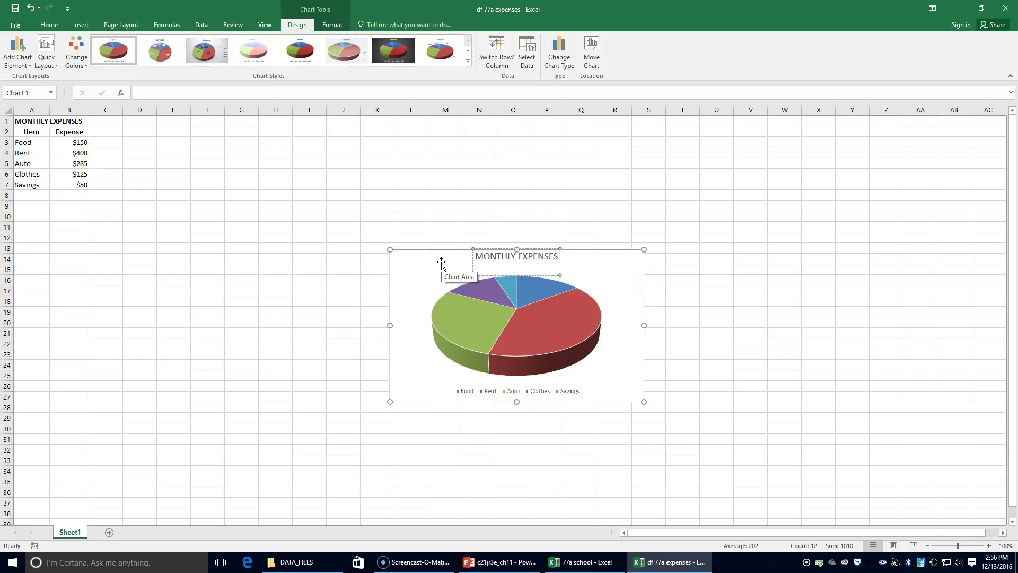
click(614, 268)
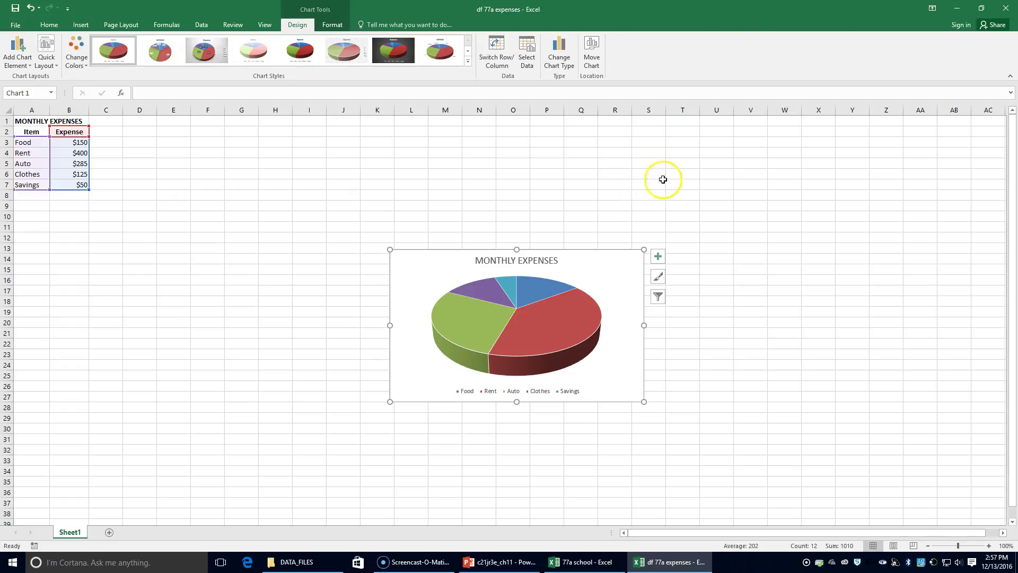
drag(549, 296, 541, 271)
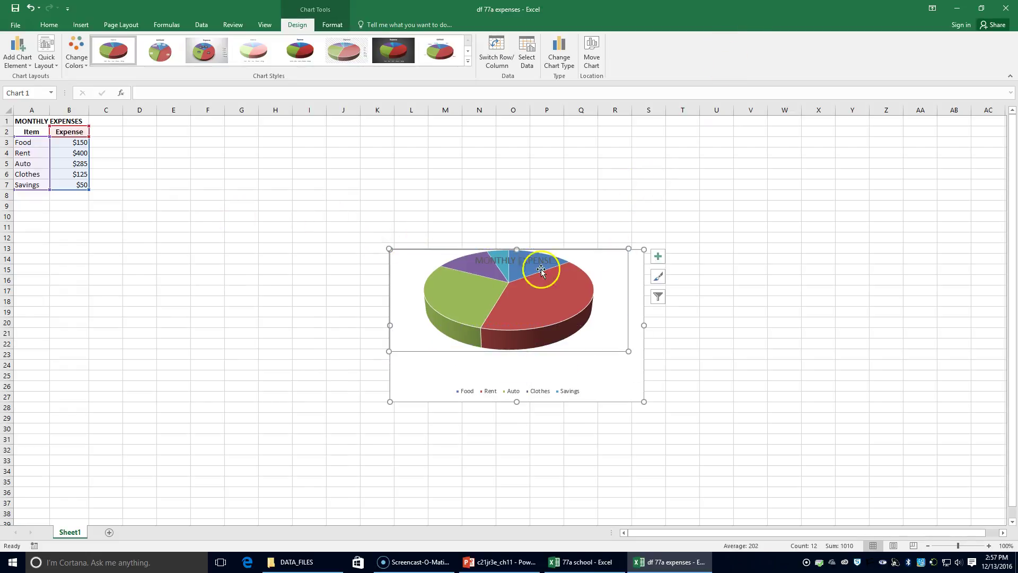
click(789, 302)
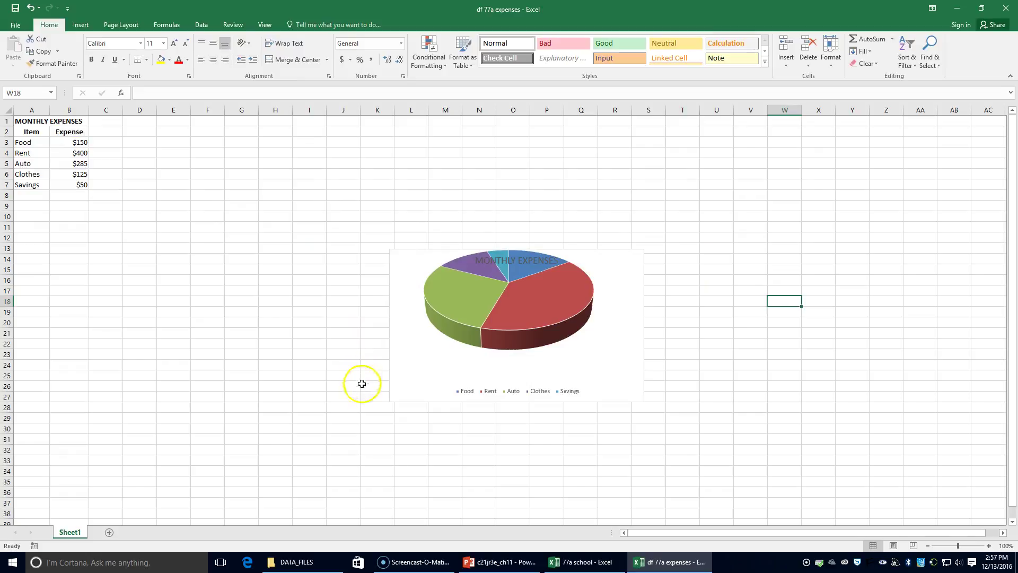
key(ctrl+z)
Move the whole pie chart directly below the data, starting at row 9.
drag(609, 256, 233, 207)
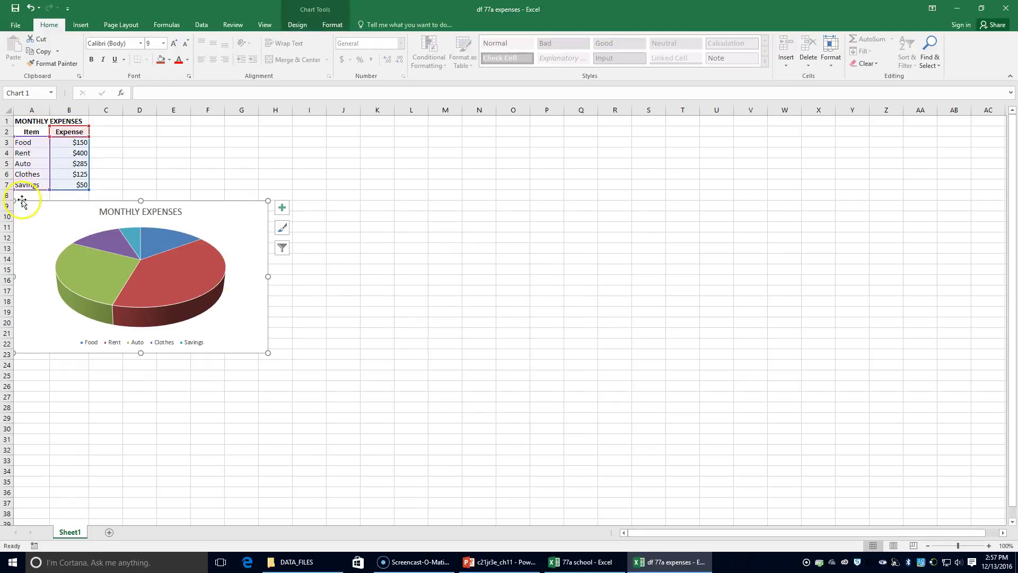
Save the expenses workbook as 77a expenses in the CHAPTER 11 folder, and close both open workbooks.
click(15, 24)
click(39, 139)
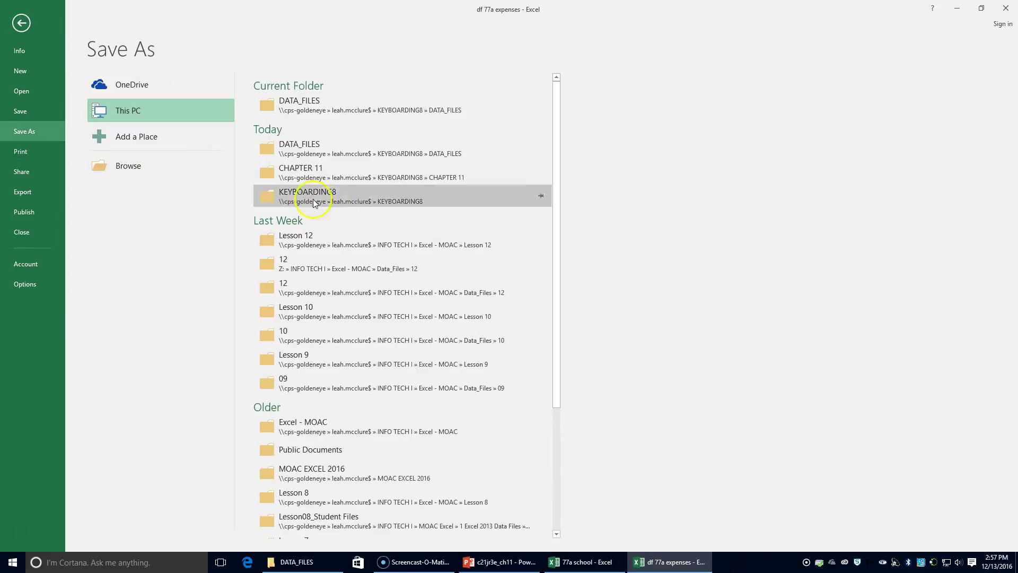
click(307, 166)
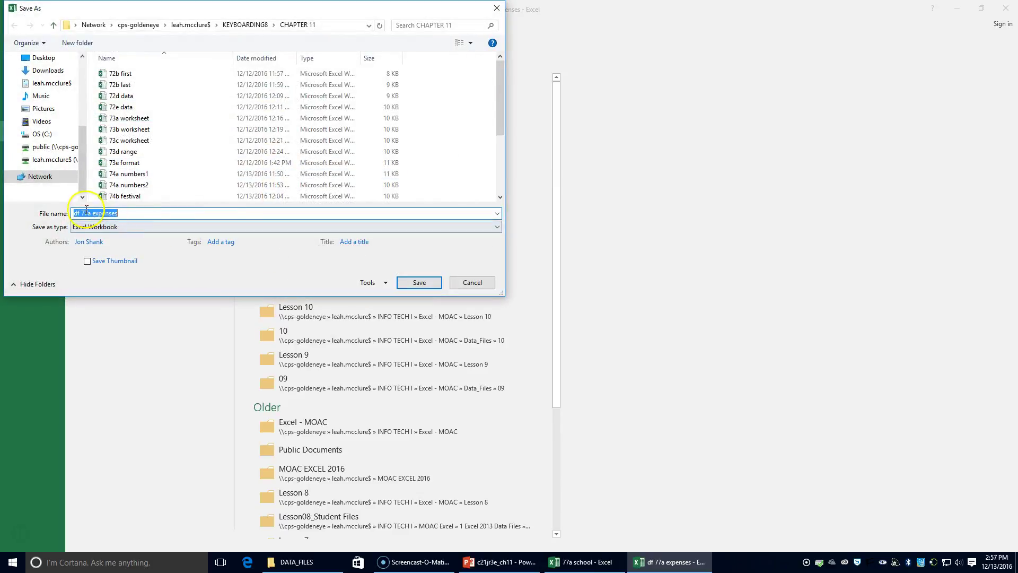
drag(81, 213, 13, 217)
key(BackSpace)
key(Return)
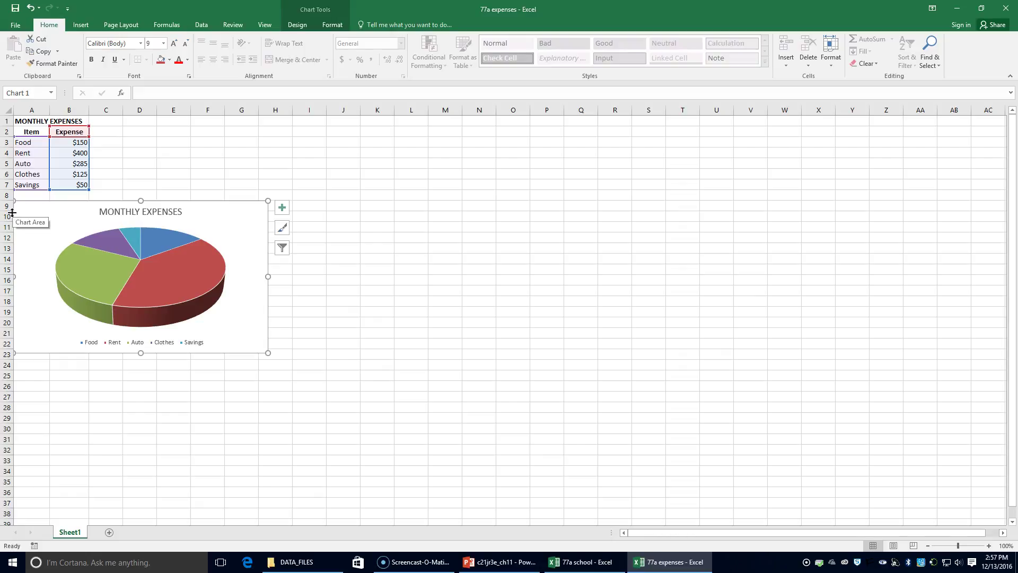
click(1004, 10)
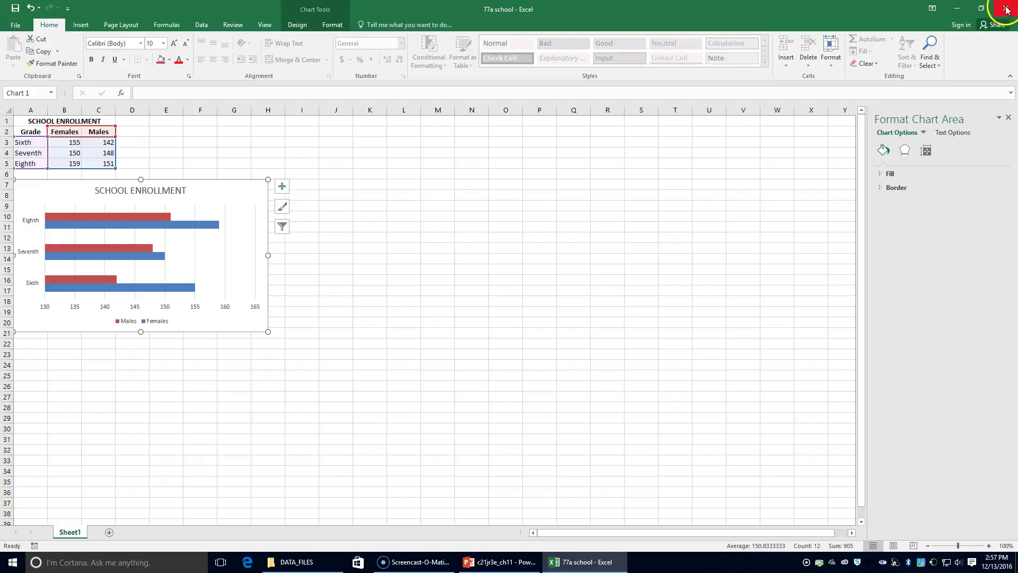
click(1006, 10)
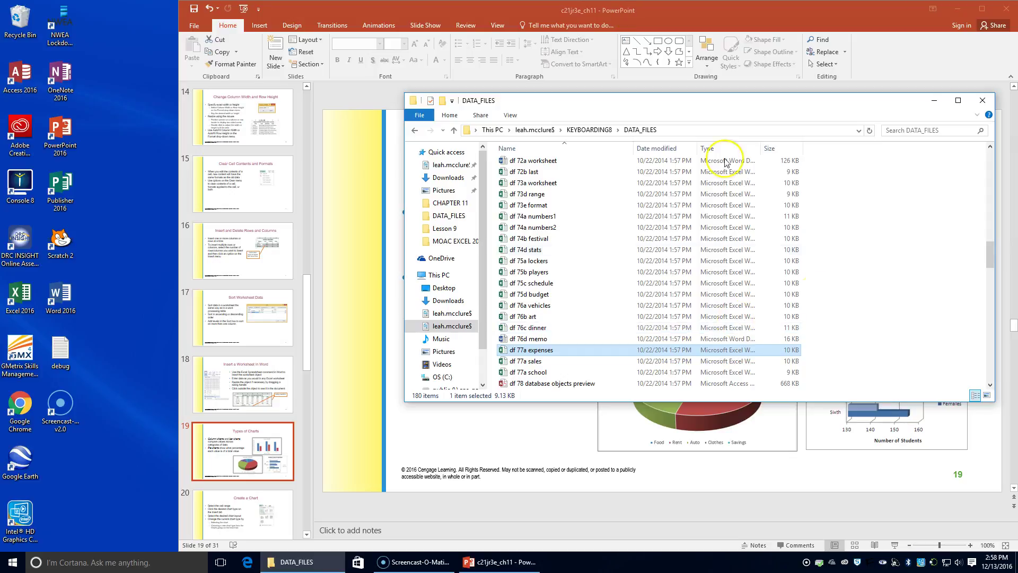
Move the 76d memo file from the KEYBOARDING8 folder into the CHAPTER 11 folder.
click(591, 130)
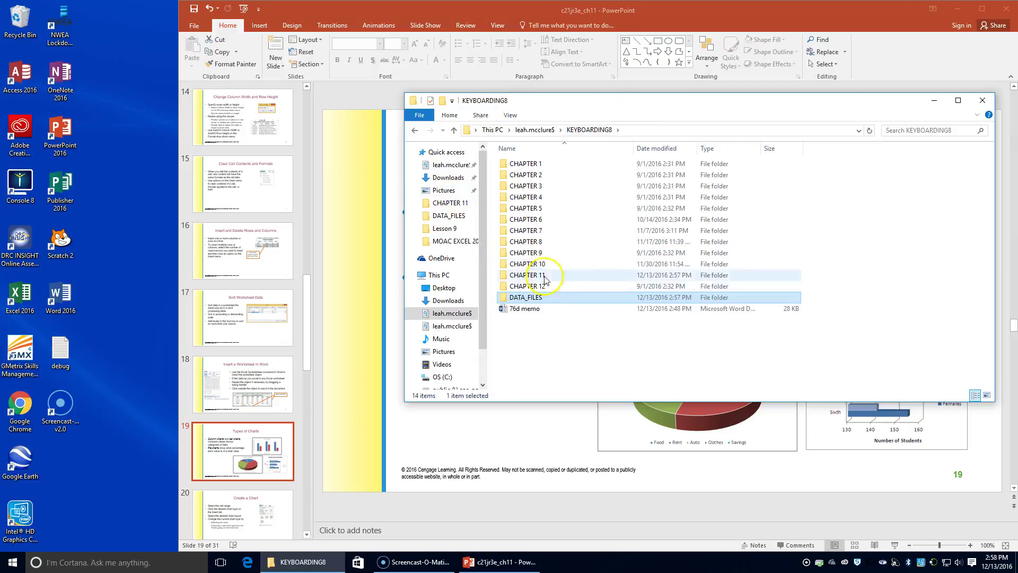
click(542, 277)
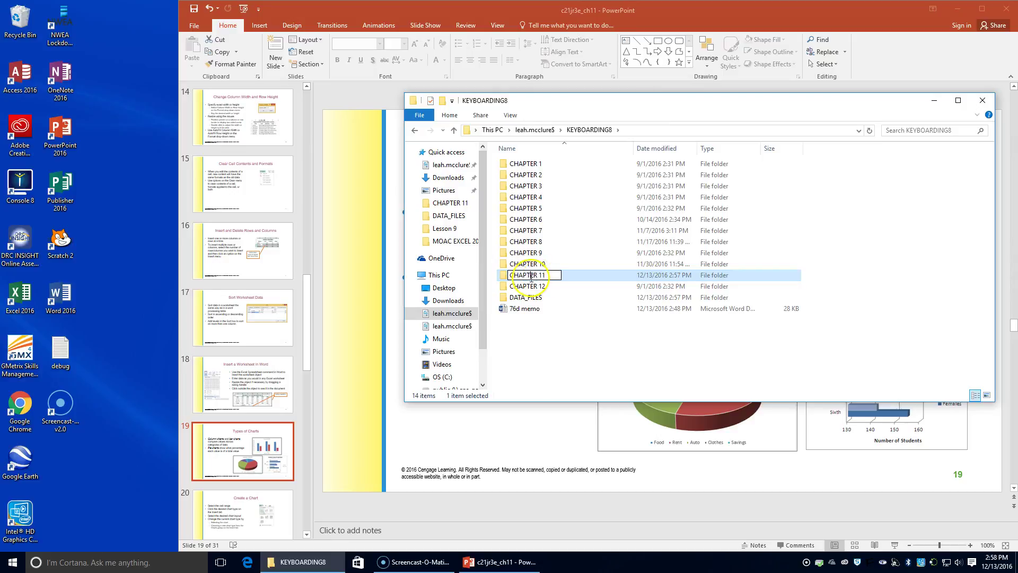
double_click(508, 277)
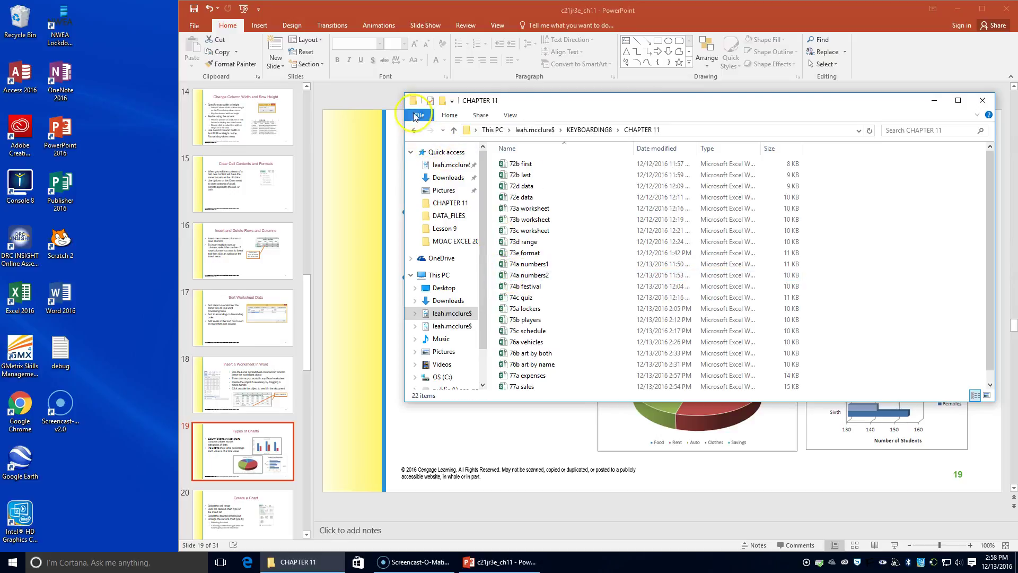
click(415, 130)
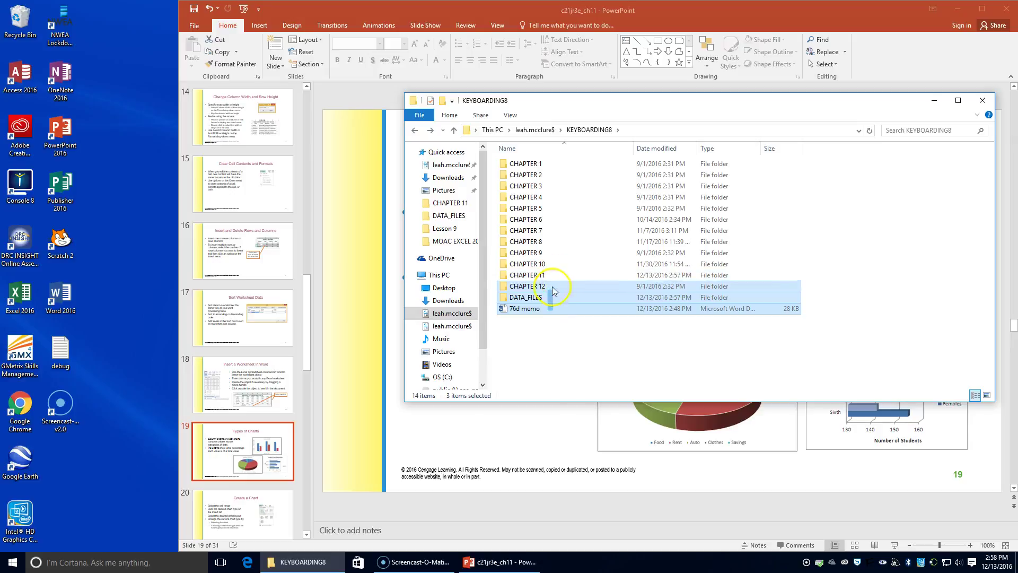
drag(554, 312, 578, 279)
Open the 77a sales workbook from the CHAPTER 11 folder.
double_click(539, 275)
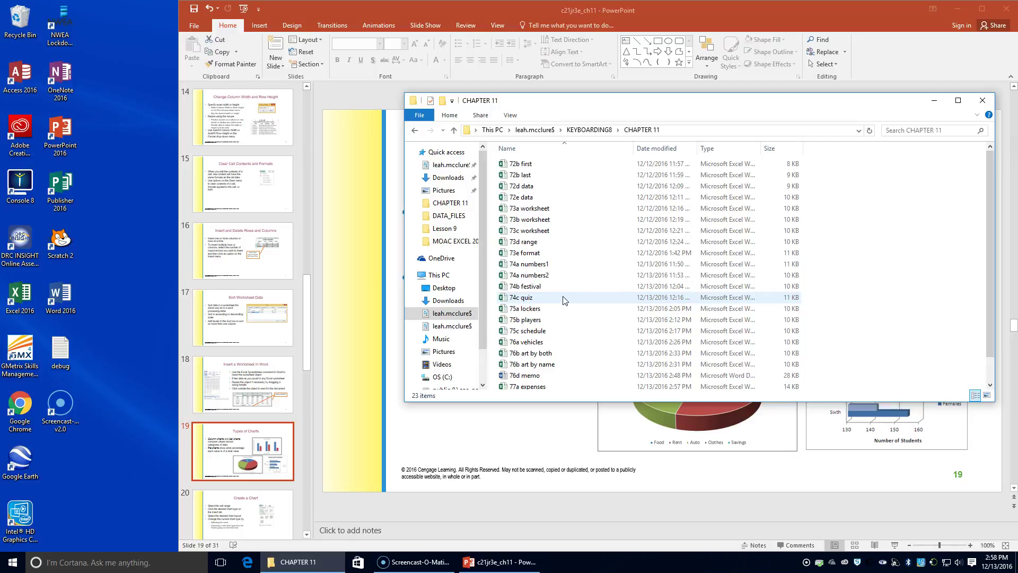
scroll(574, 307, down, 1)
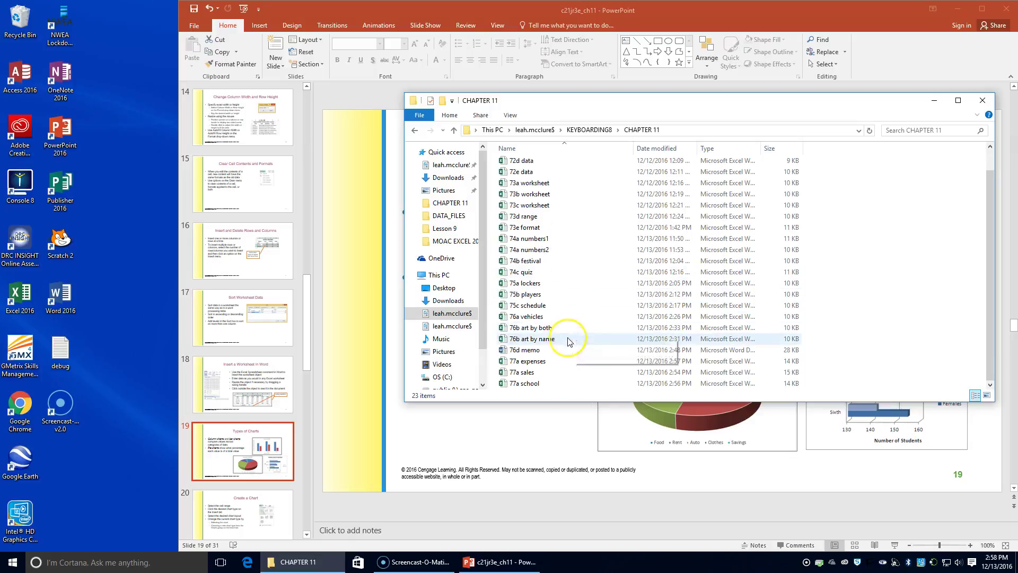
click(513, 373)
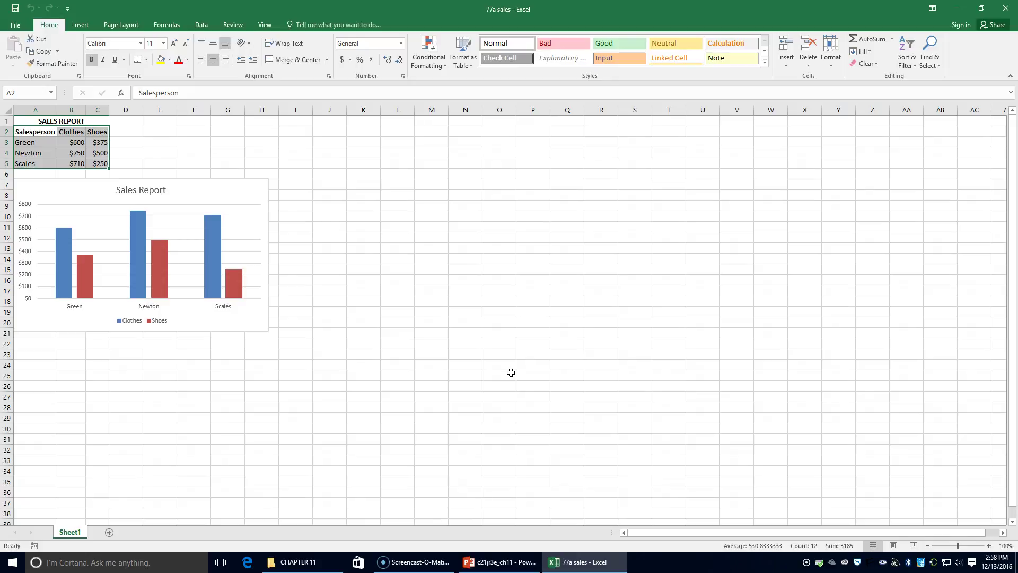
Change the Sales Report chart's type from clustered column to Line with Markers.
click(212, 190)
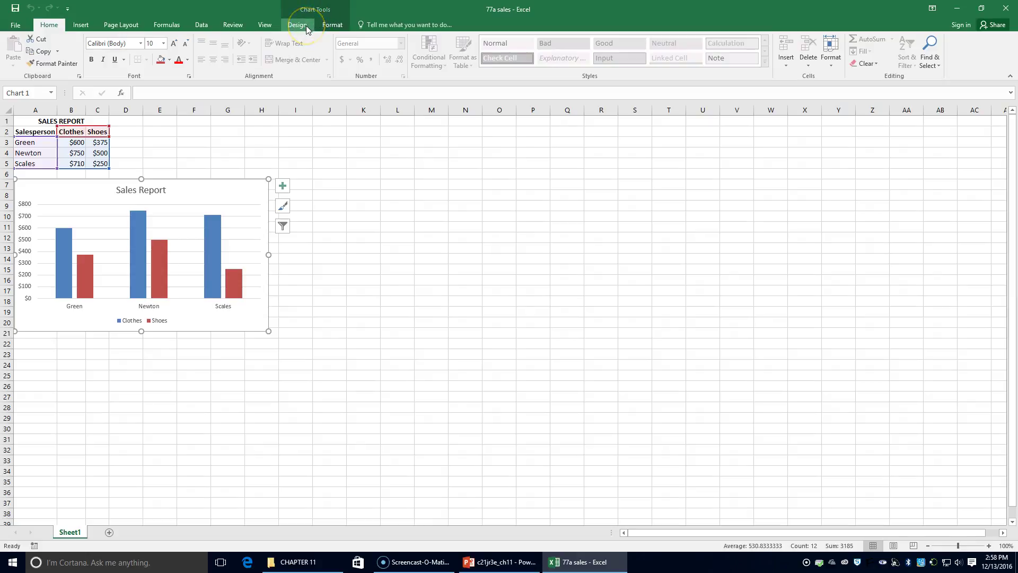
click(185, 189)
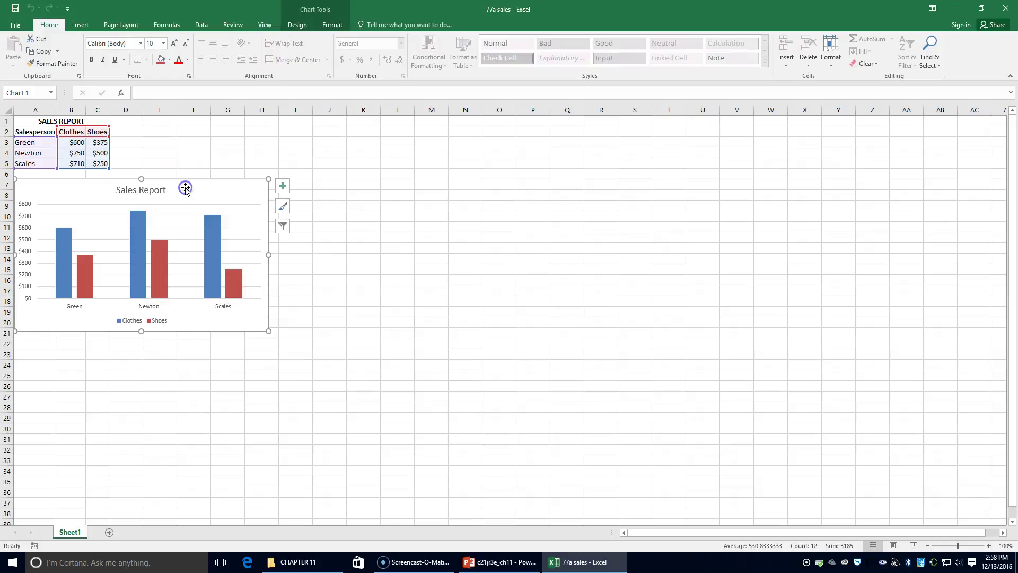
click(298, 24)
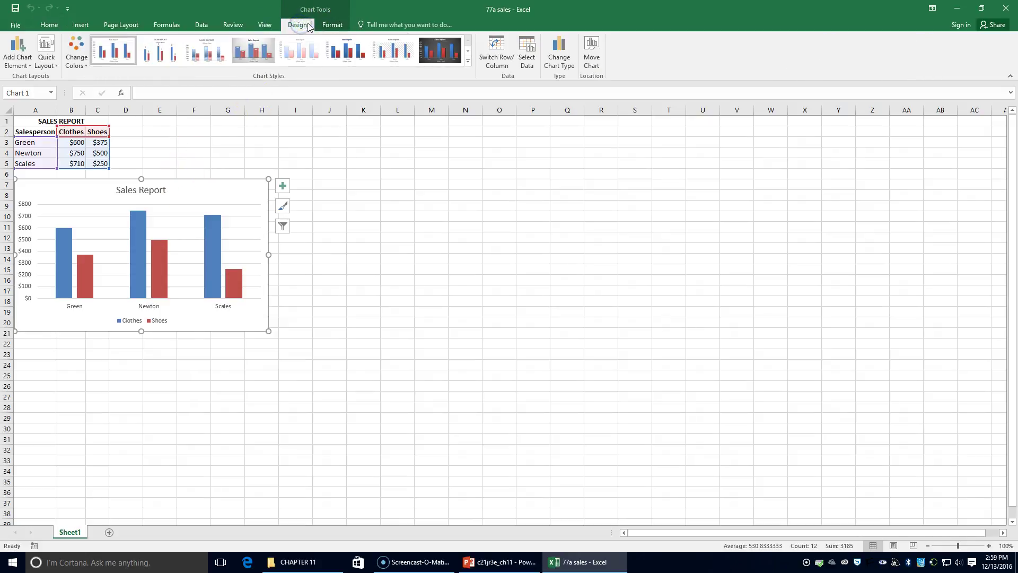
click(566, 65)
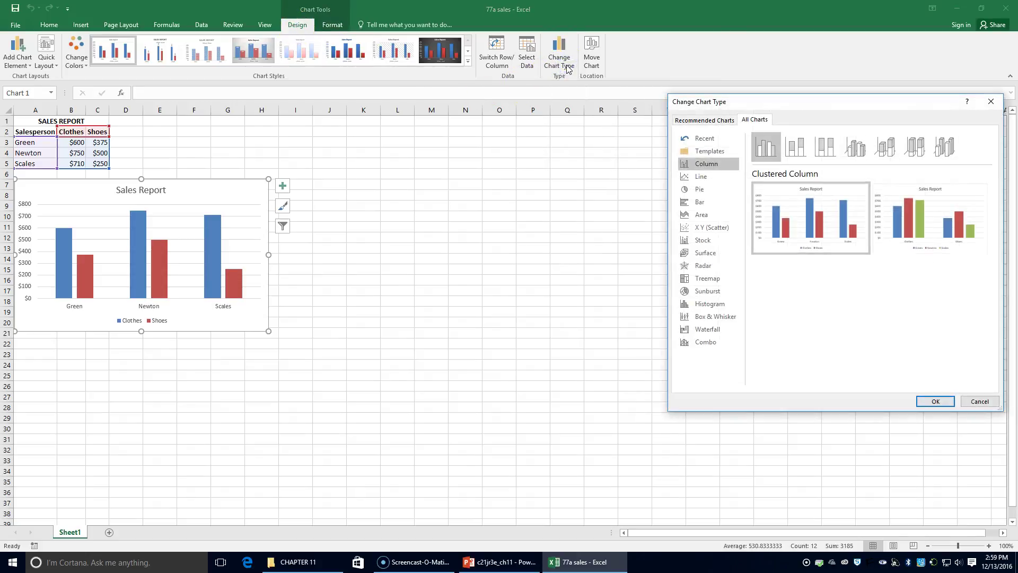
click(690, 176)
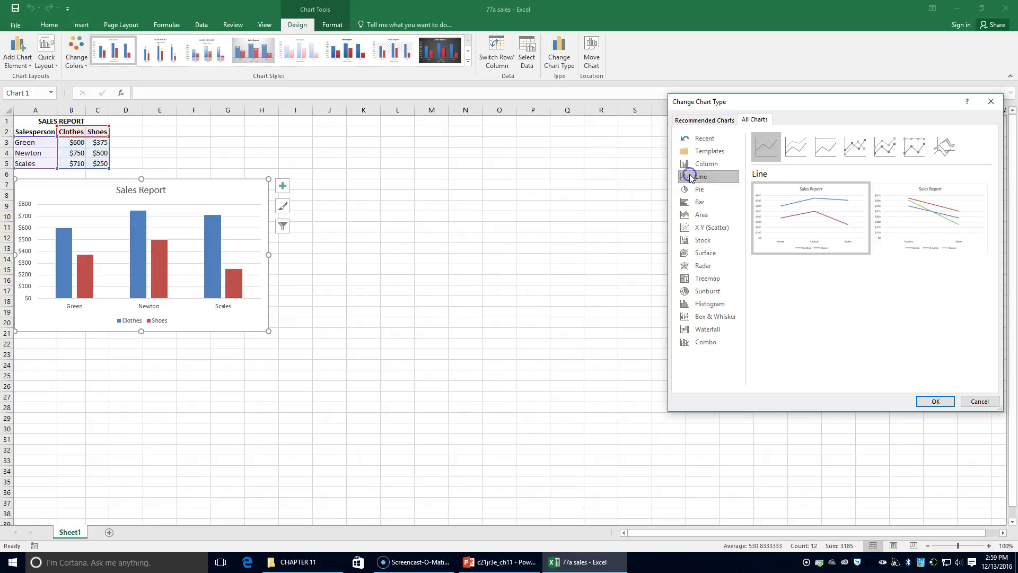
click(854, 148)
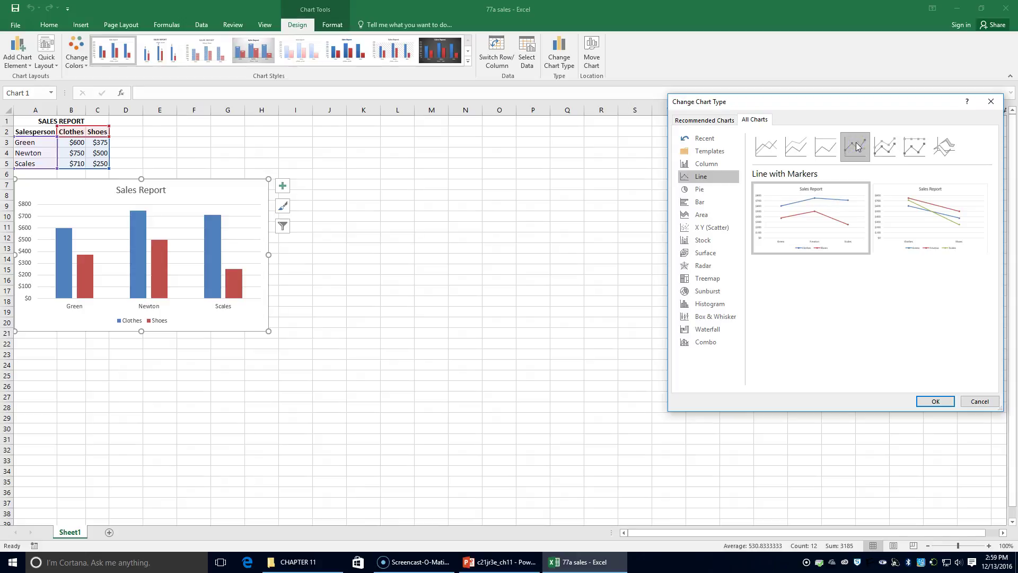
click(936, 402)
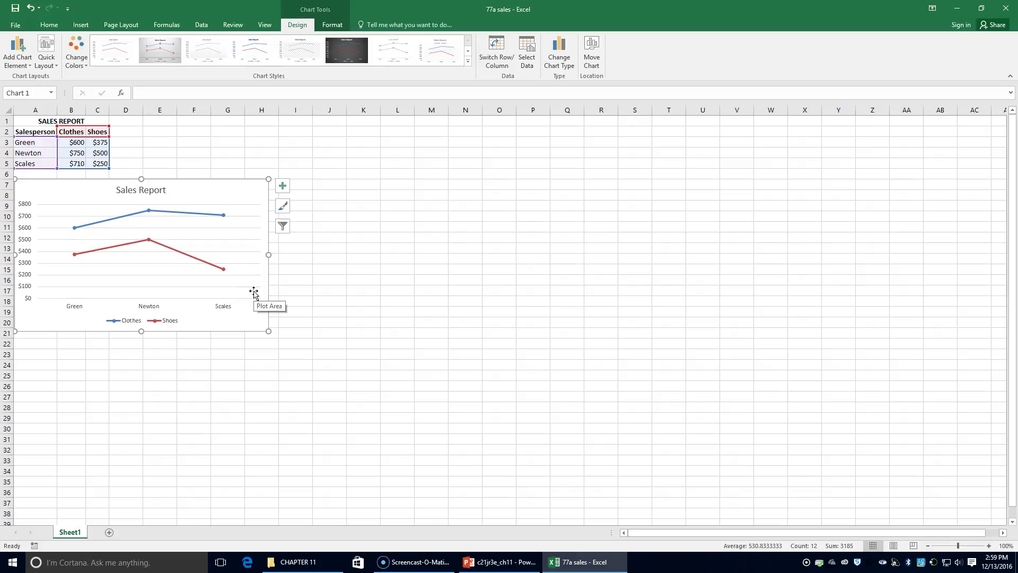
Save the line-chart version of the workbook as 77B sales in the CHAPTER 11 folder and close it.
click(16, 25)
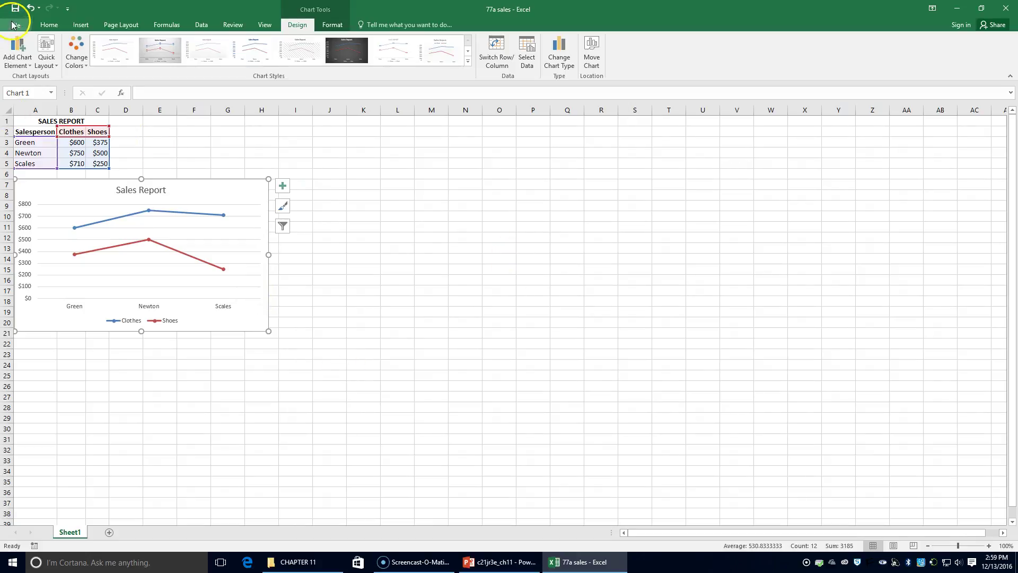
click(46, 130)
click(294, 107)
click(83, 213)
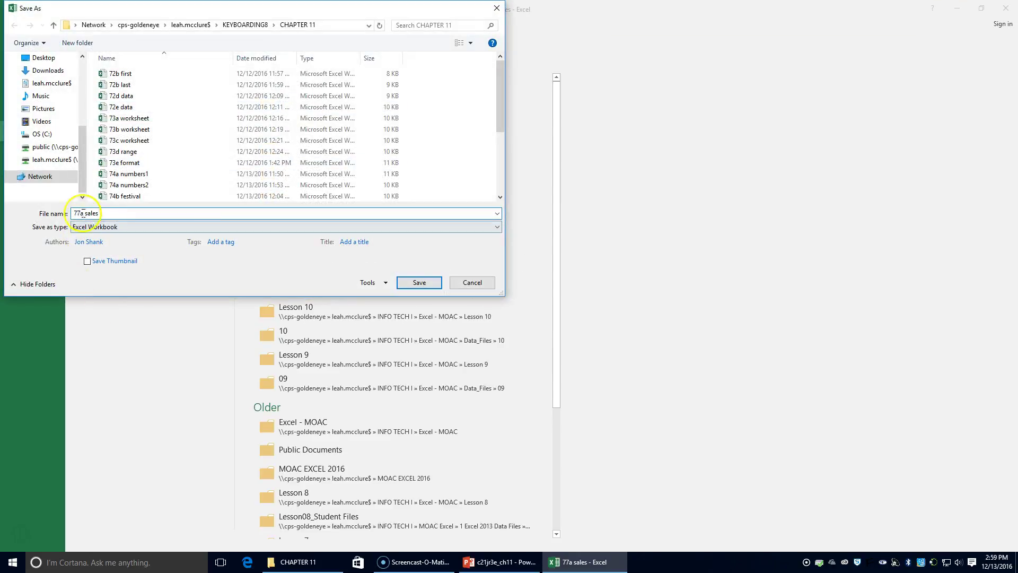
key(BackSpace)
text(B)
key(Return)
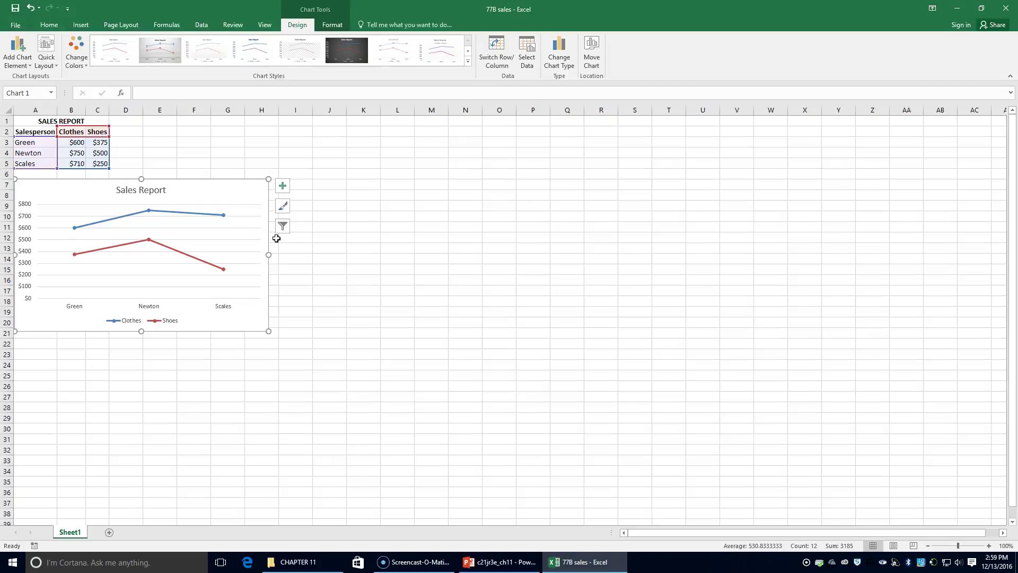
click(1007, 8)
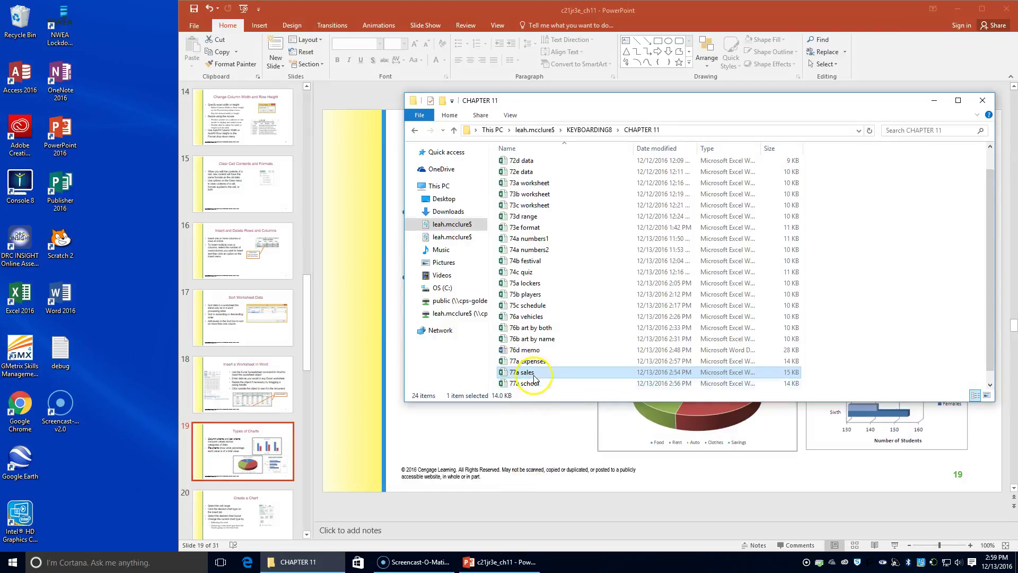
Open the 77a school workbook, insert a 2-D Area chart of the enrollment data, and place it beside the bar chart.
double_click(534, 382)
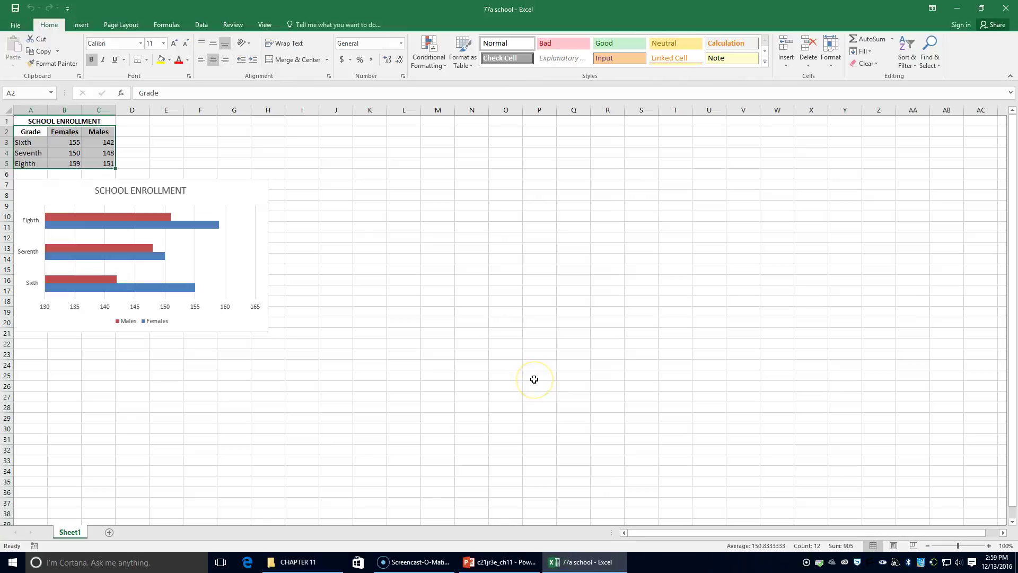
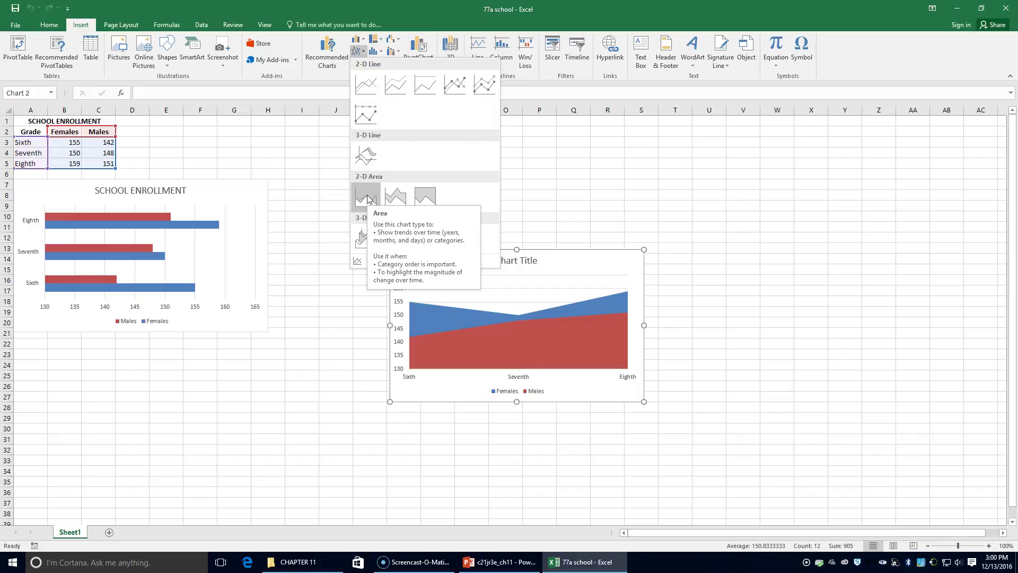
click(368, 199)
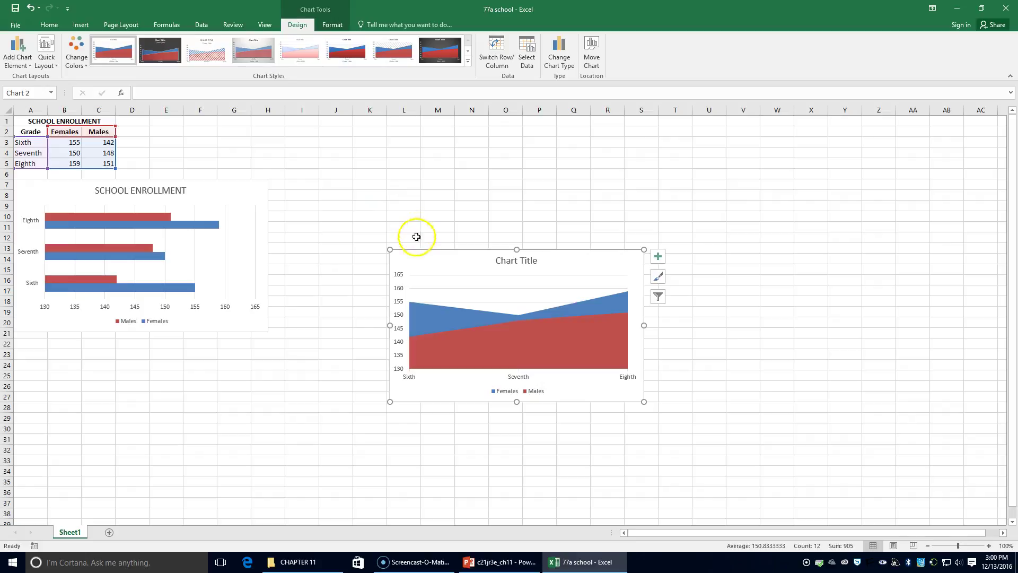
drag(444, 266, 338, 195)
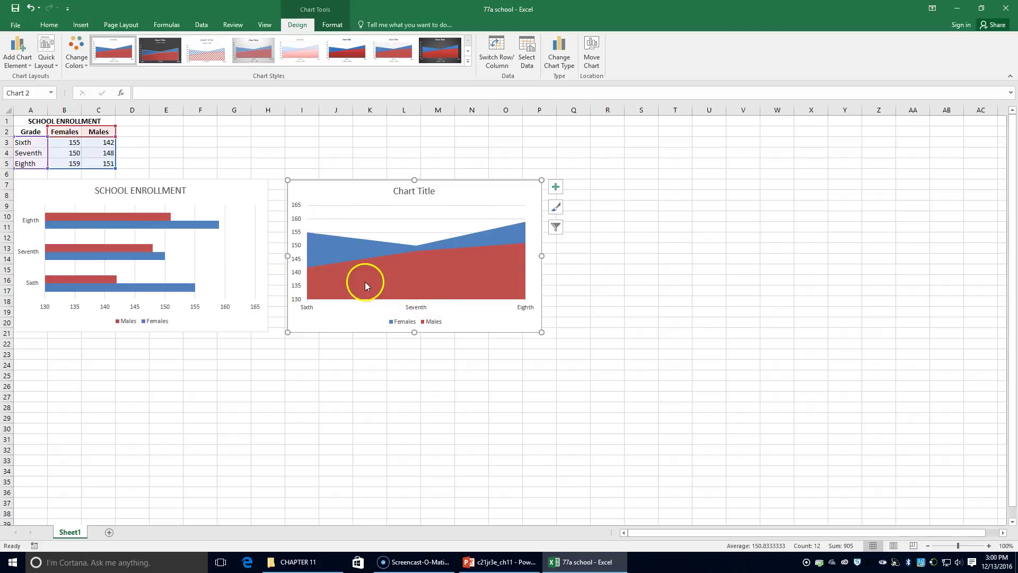
click(152, 204)
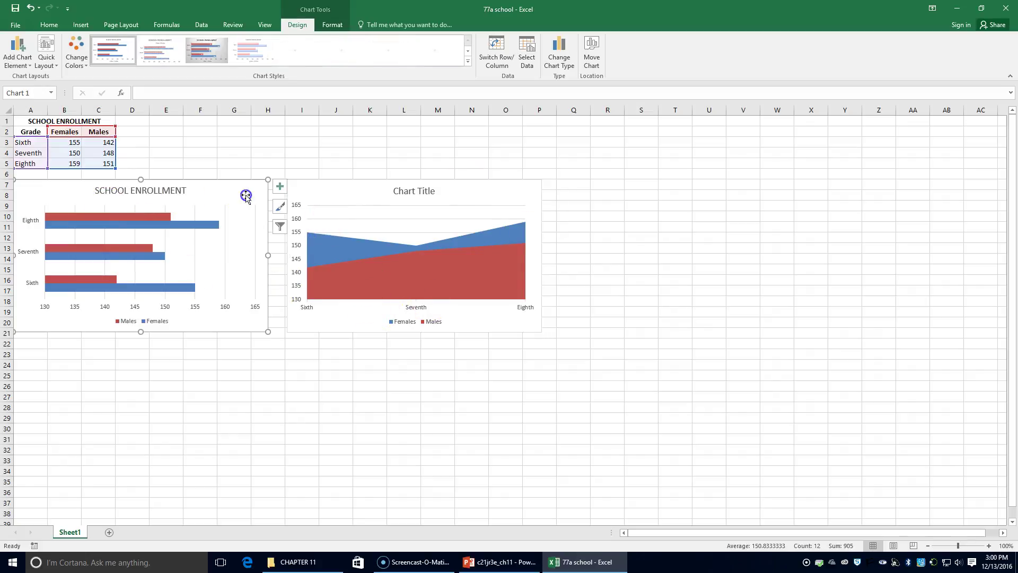
click(557, 68)
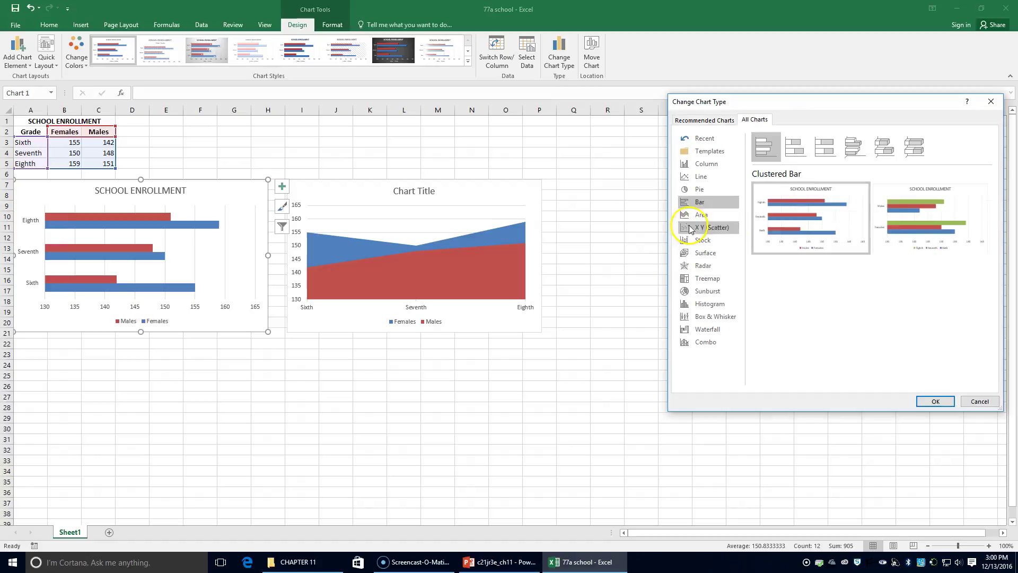
click(688, 215)
click(979, 400)
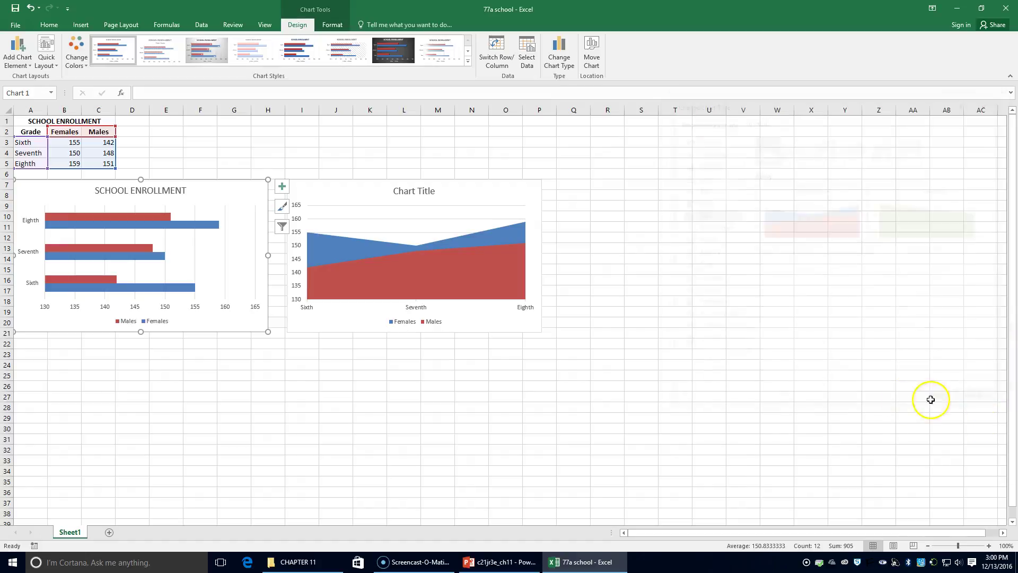
Replace the area chart's placeholder title with SCHOOL ENROLLMENT.
click(404, 189)
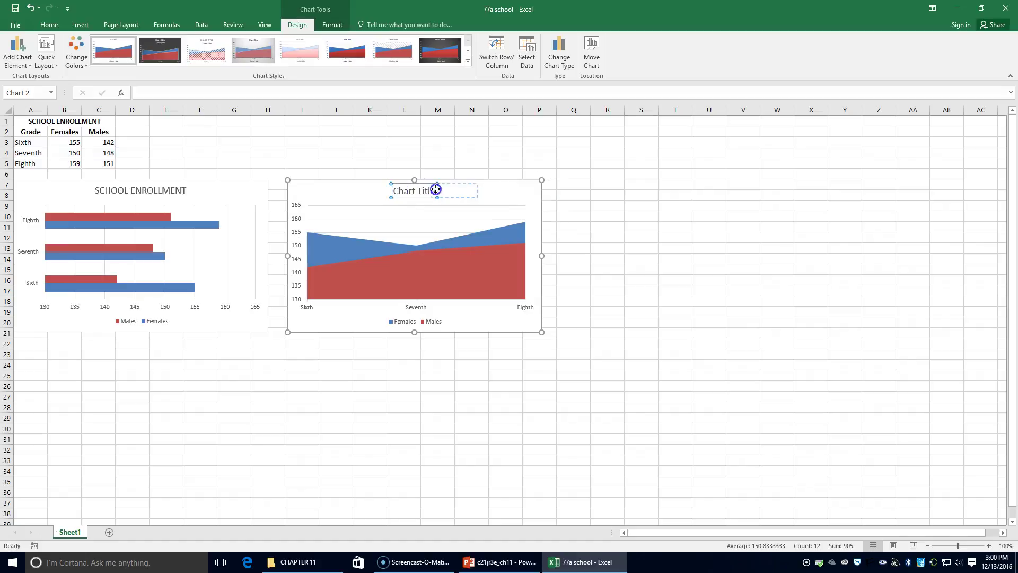
drag(398, 191, 419, 193)
double_click(419, 194)
triple_click(432, 191)
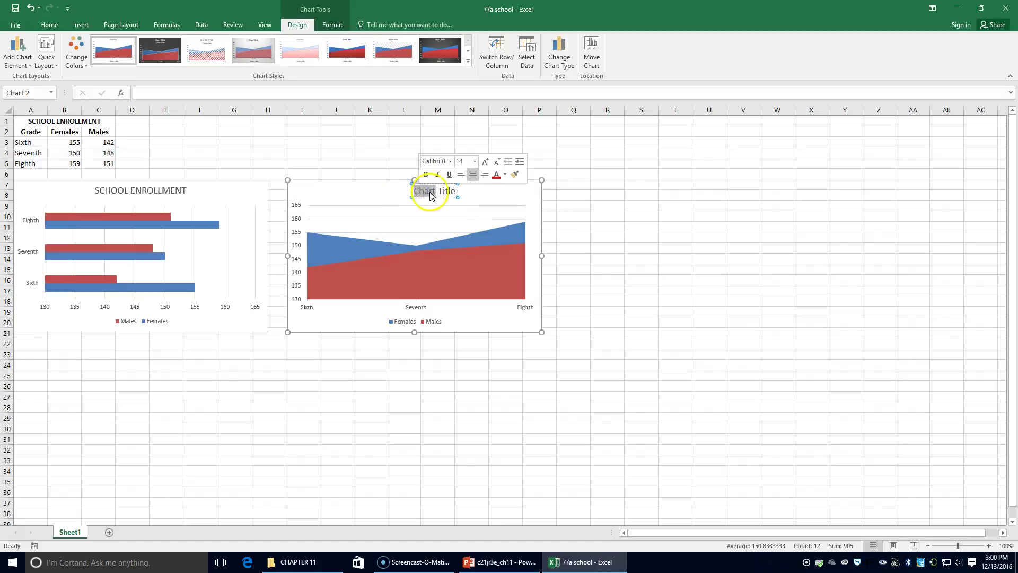
key(BackSpace)
text(sCHOO)
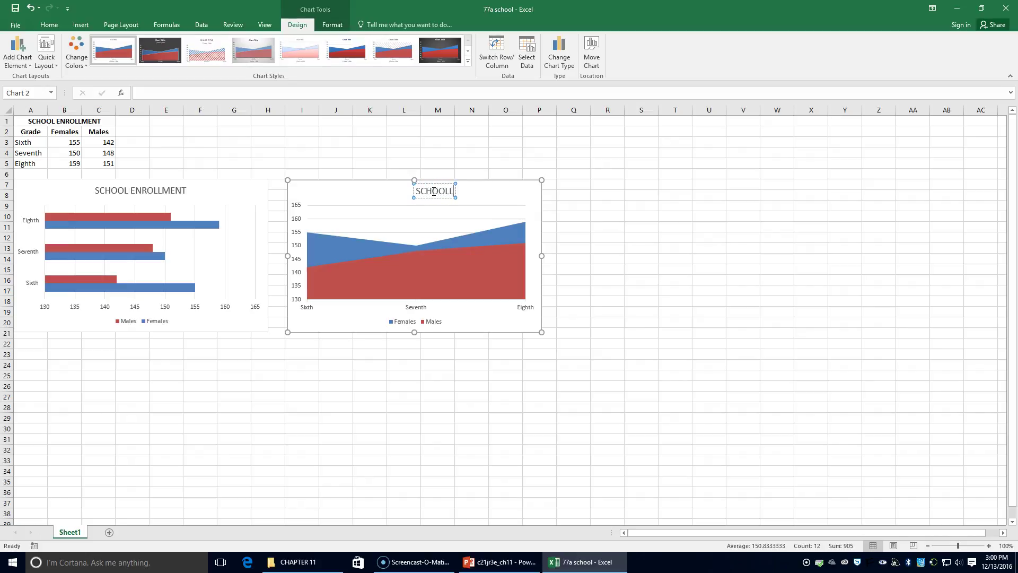
text(L ENROLLE)
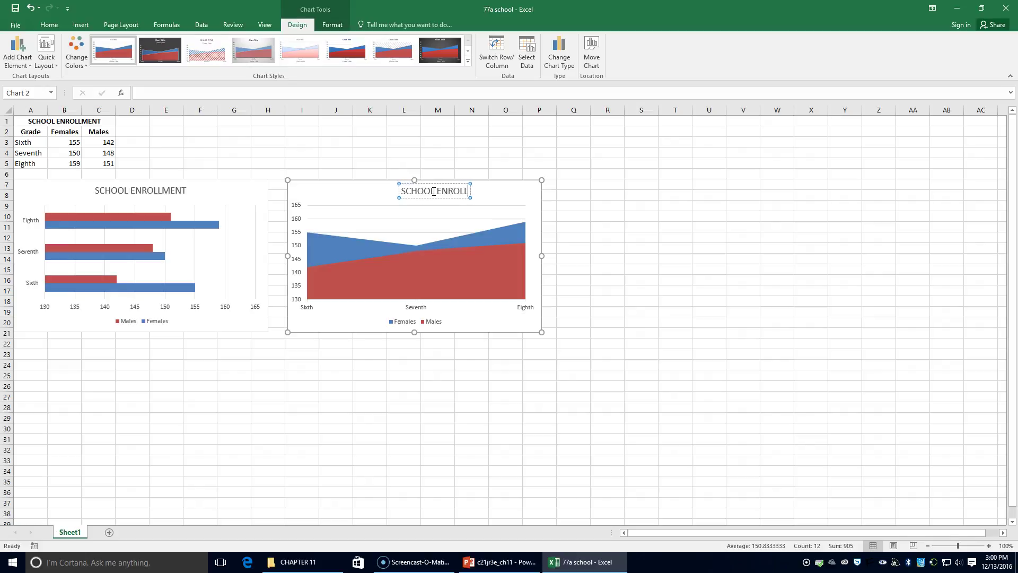
key(BackSpace)
text(MENT)
key(Return)
key(BackSpace)
click(438, 187)
drag(425, 187, 442, 186)
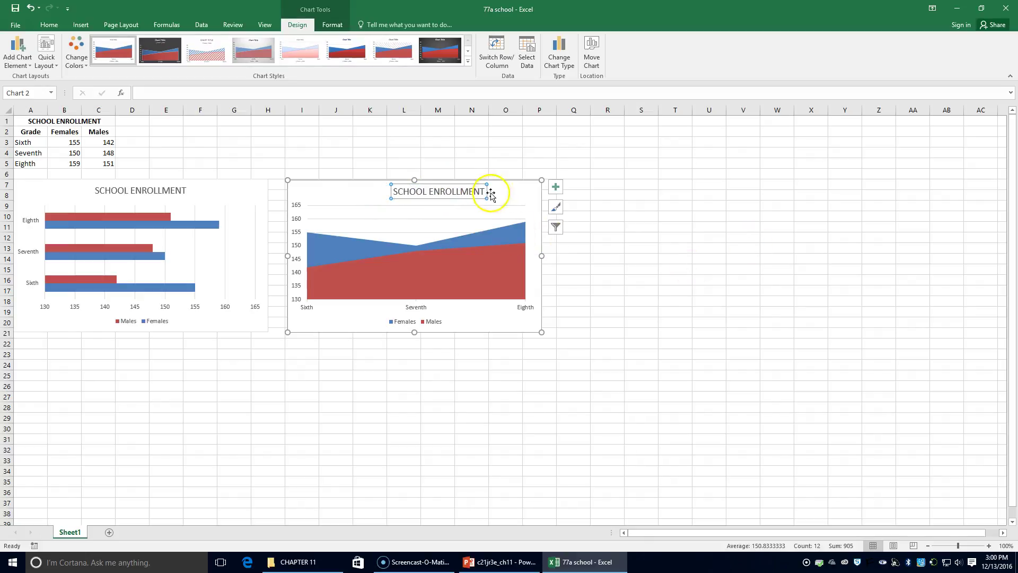
click(744, 300)
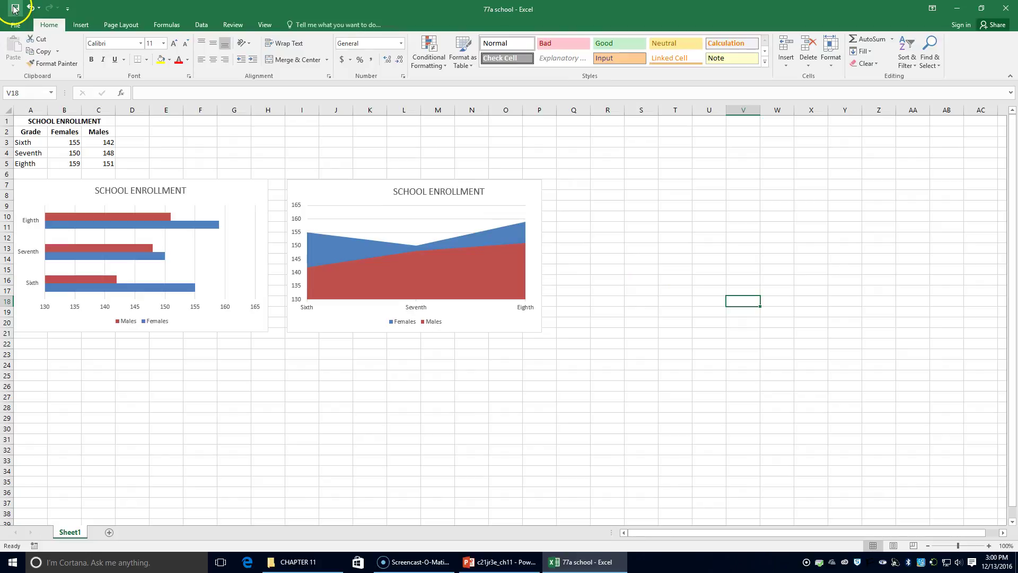
Save the workbook as 77B school in the CHAPTER 11 folder and close it.
click(16, 25)
click(32, 132)
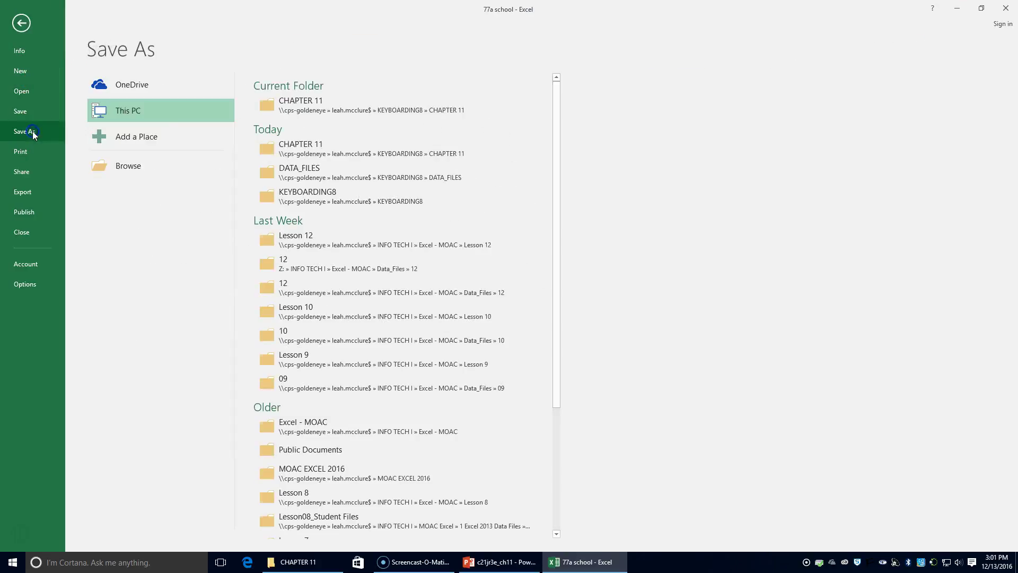
click(298, 141)
click(84, 213)
key(BackSpace)
text(B school)
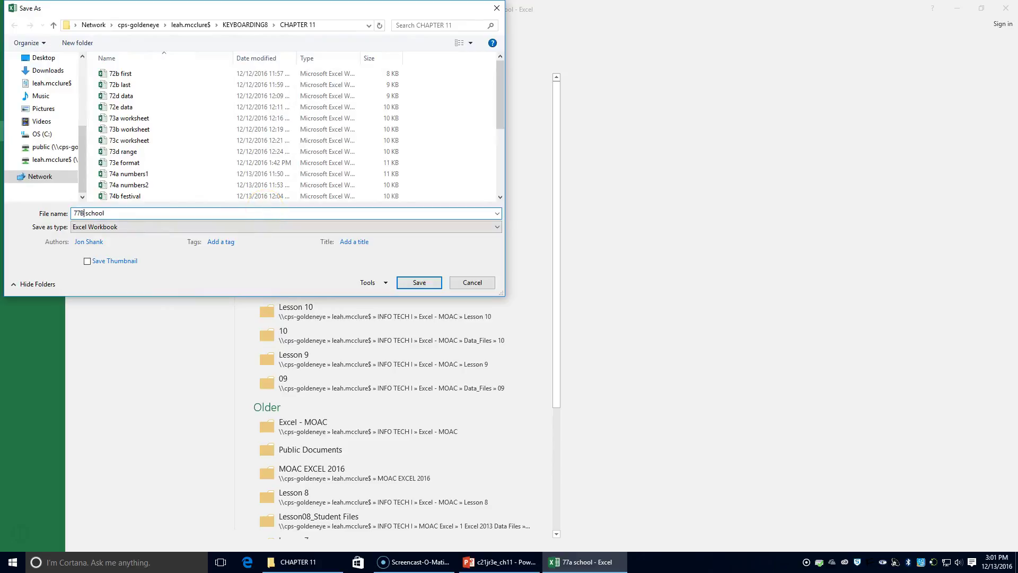
key(Return)
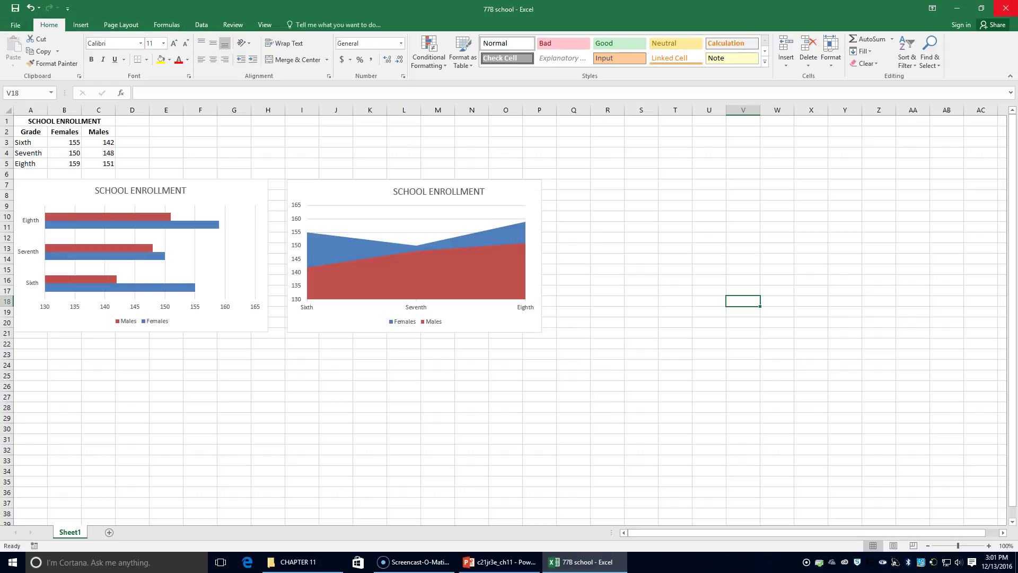
key(ctrl+w)
key(alt+F4)
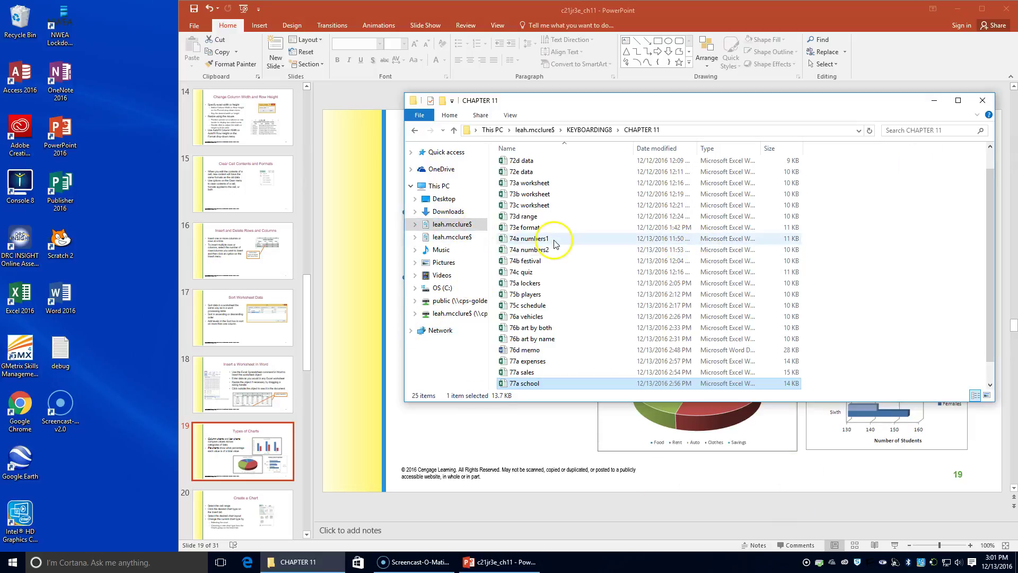
Open the 77a expenses workbook and change the MONTHLY EXPENSES pie chart to a Doughnut chart.
click(529, 362)
double_click(528, 366)
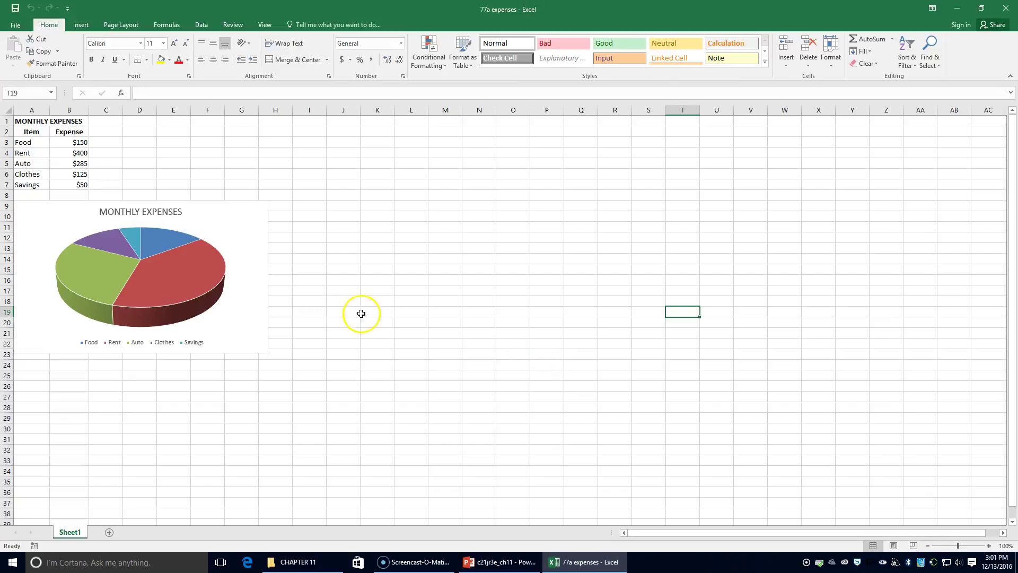
click(226, 211)
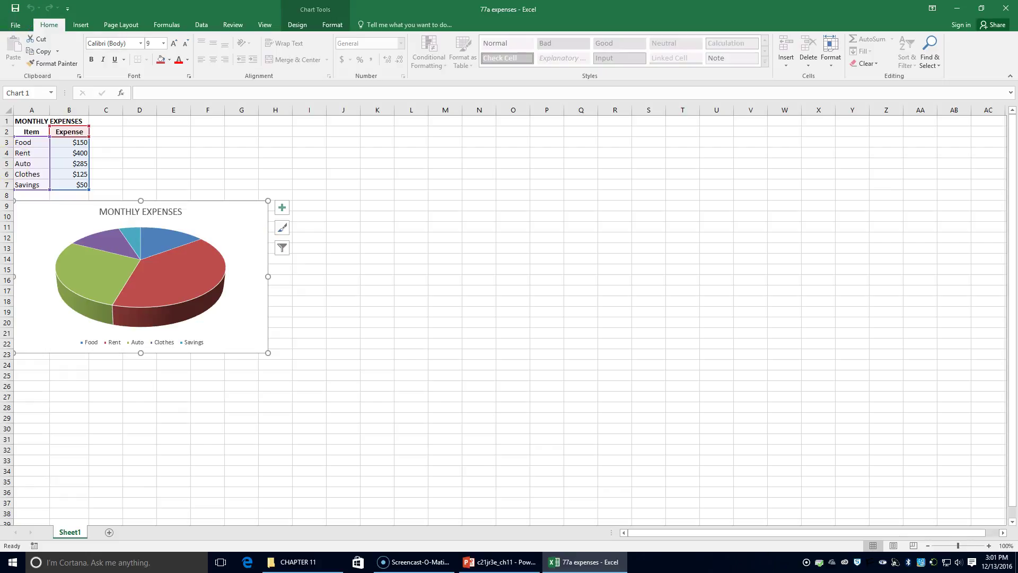
click(81, 25)
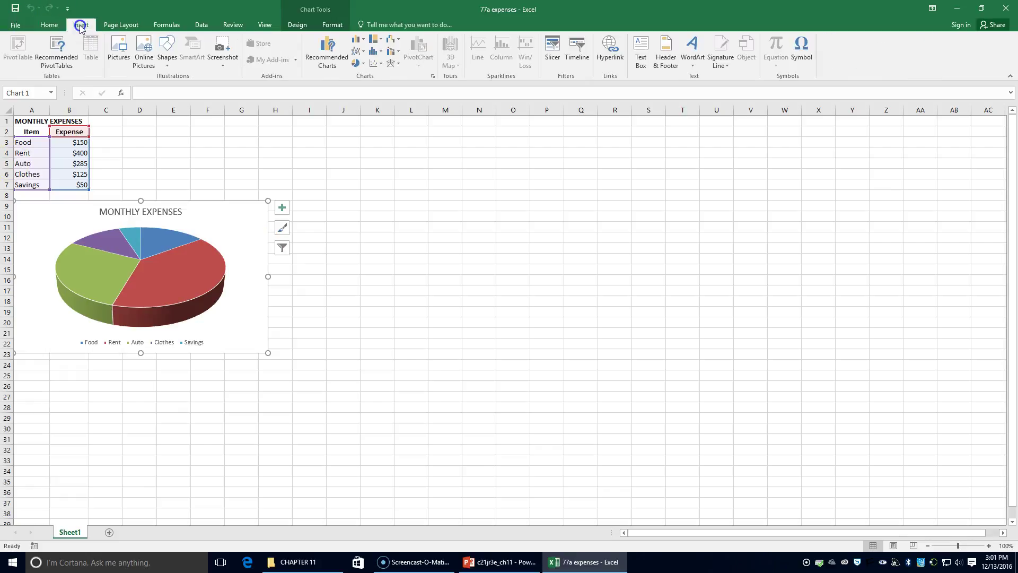
click(362, 64)
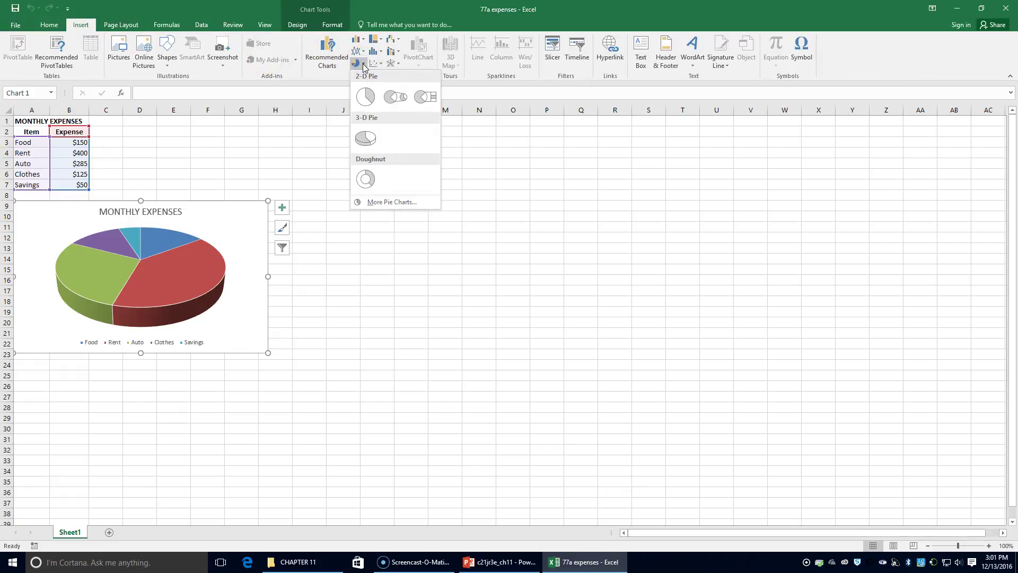
click(373, 183)
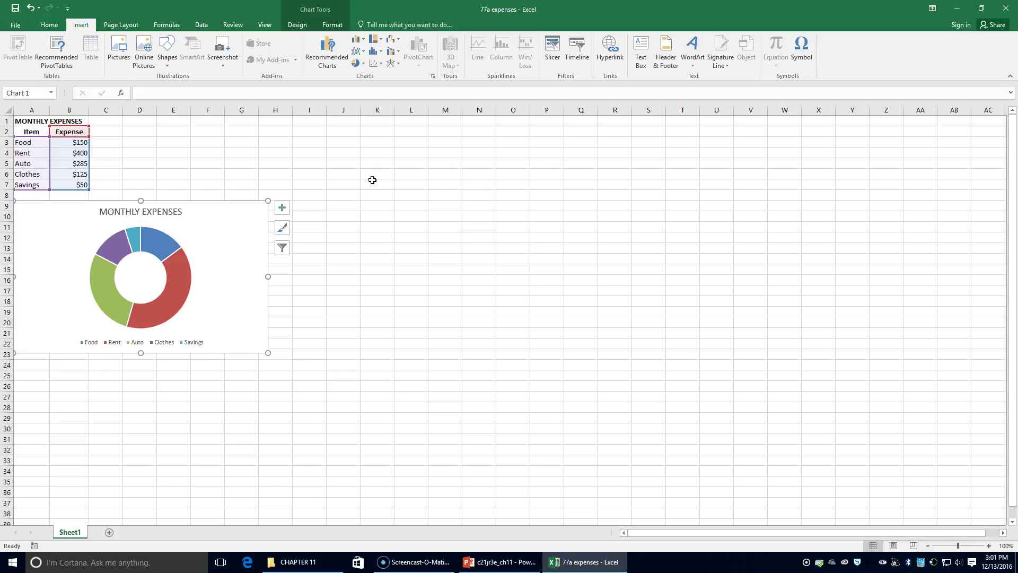
Save the doughnut-chart workbook as 77B expenses in the CHAPTER 11 folder.
click(16, 24)
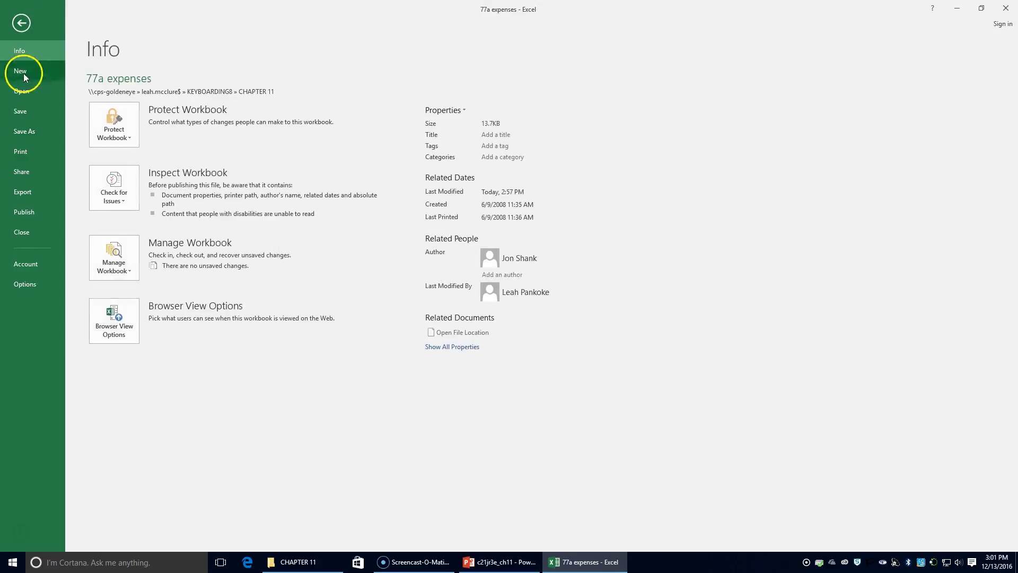
click(24, 134)
click(310, 109)
click(131, 212)
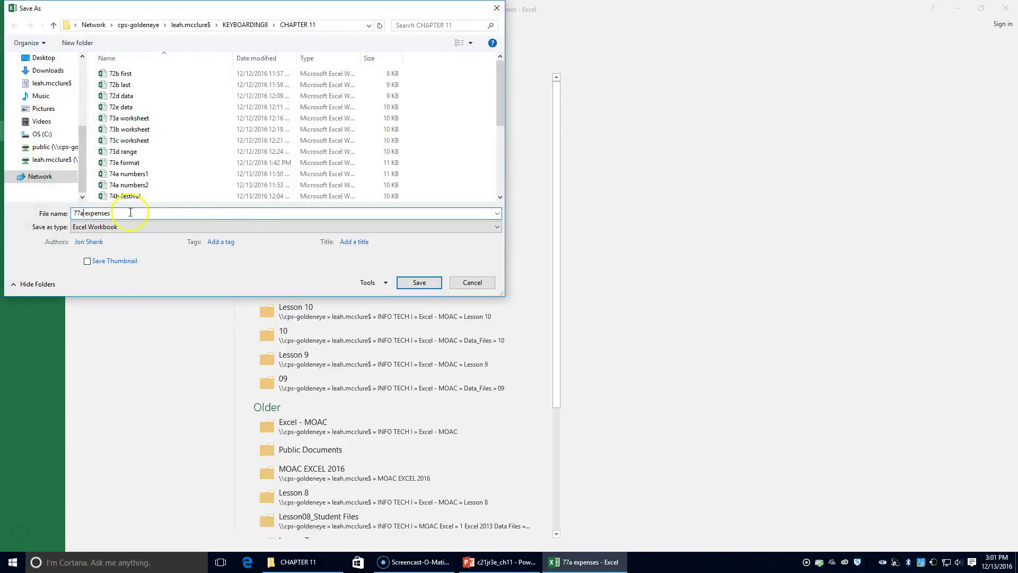
key(BackSpace)
text(B)
key(Return)
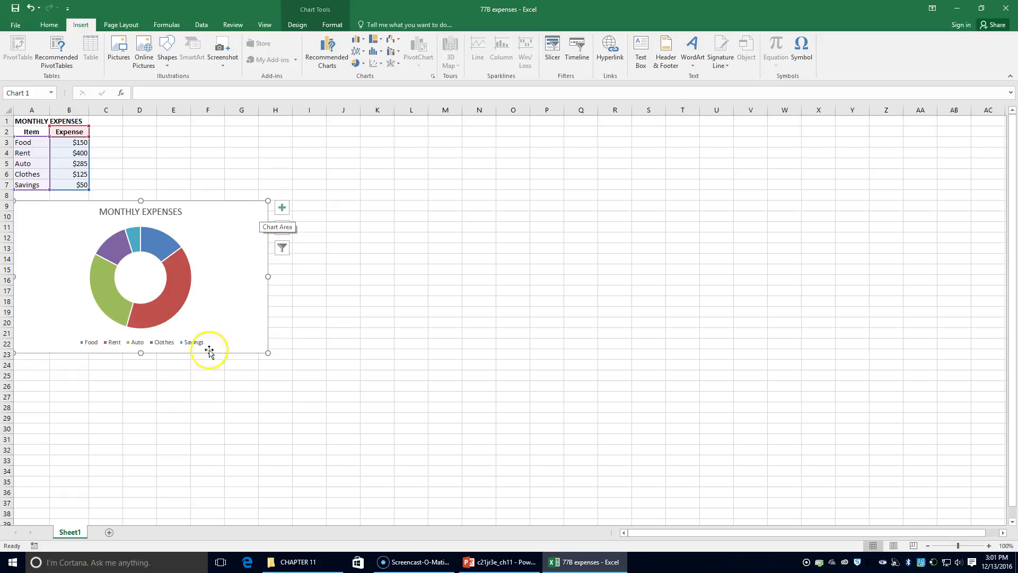
Switch to the PowerPoint lesson and review the slides on creating a chart and changing chart layout and styles.
click(317, 566)
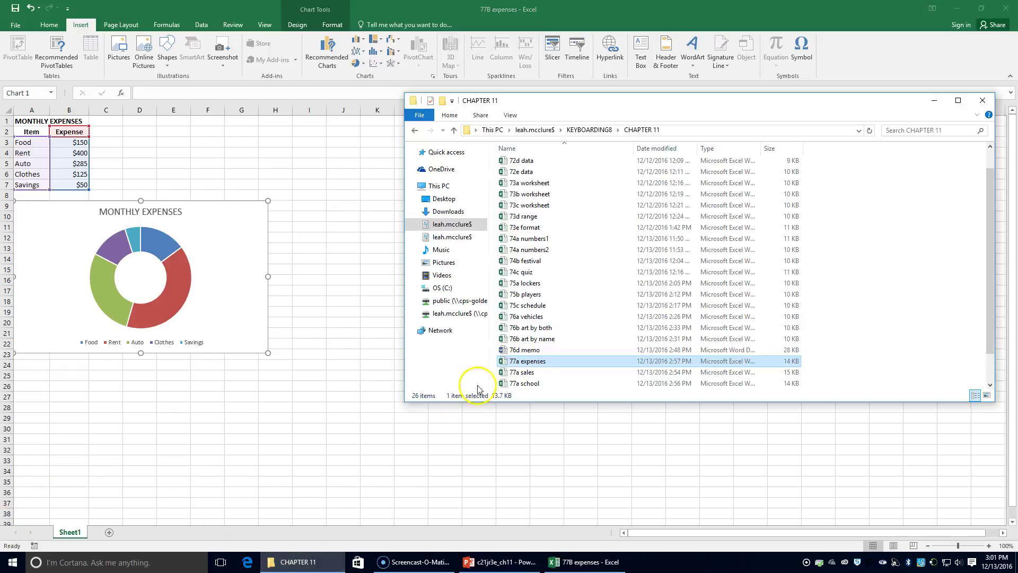
click(503, 562)
click(236, 509)
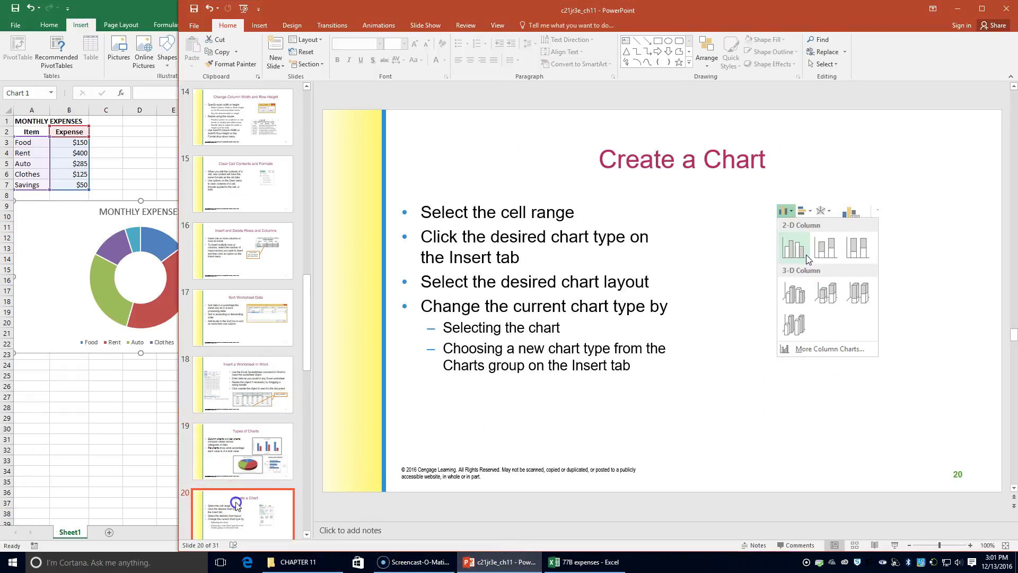
click(264, 511)
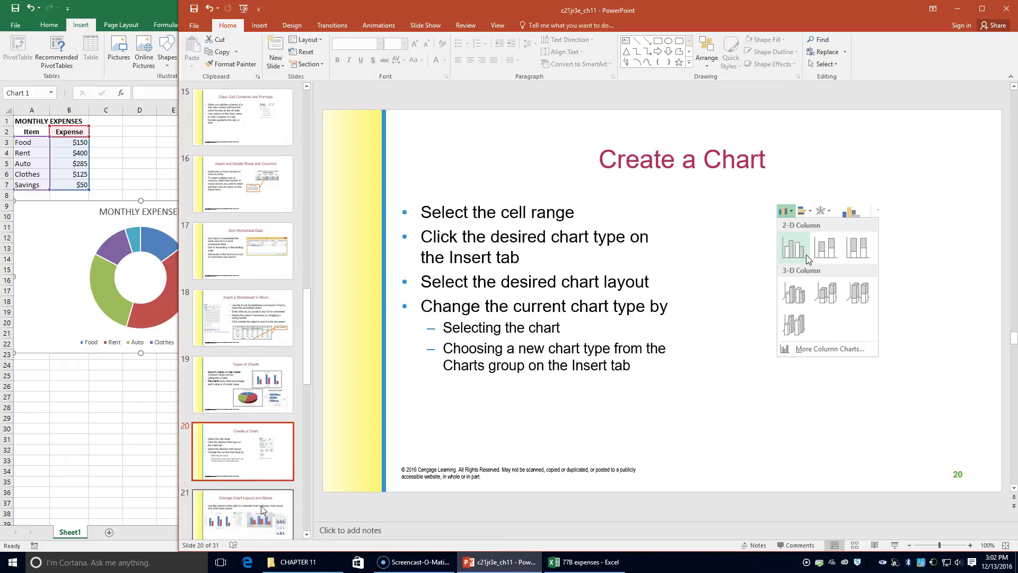
click(263, 511)
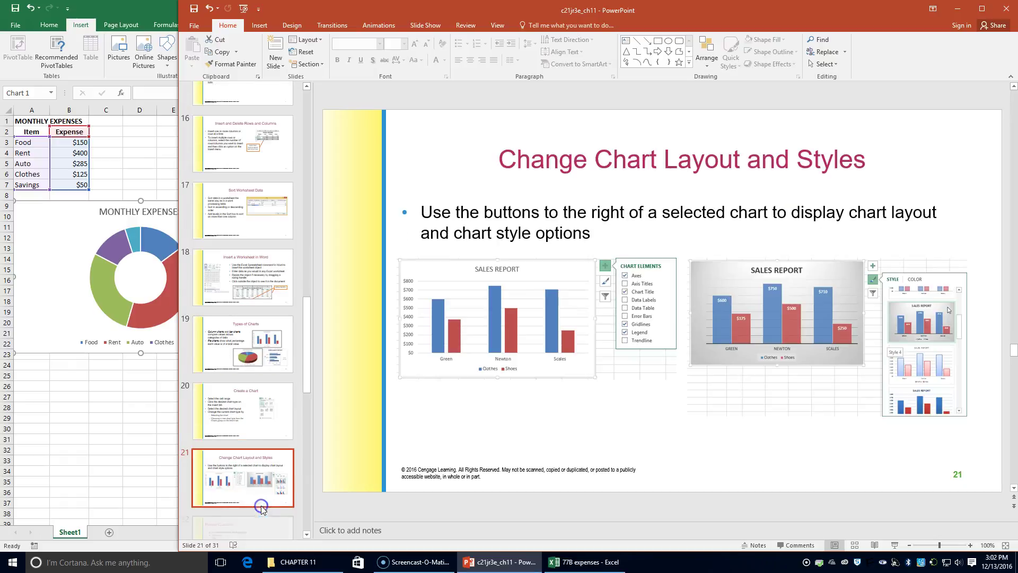
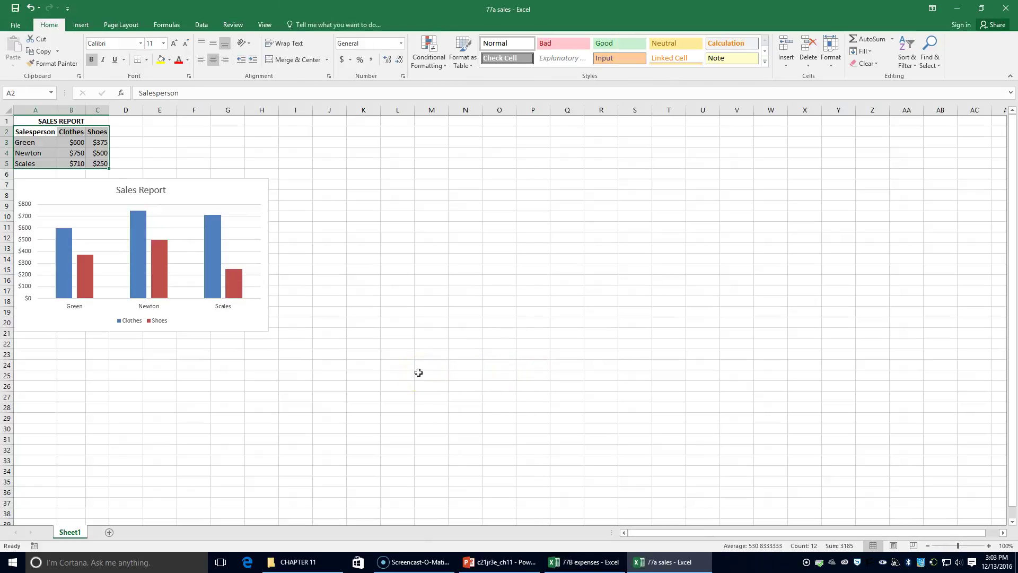
Add data labels and both primary horizontal and primary vertical axis titles to the Sales Report column chart.
click(186, 219)
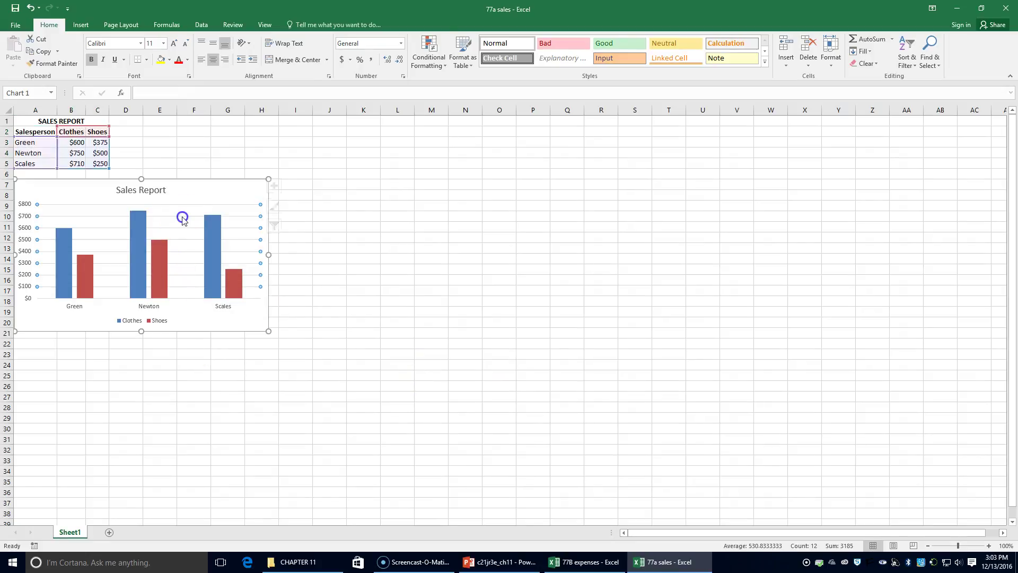
click(285, 186)
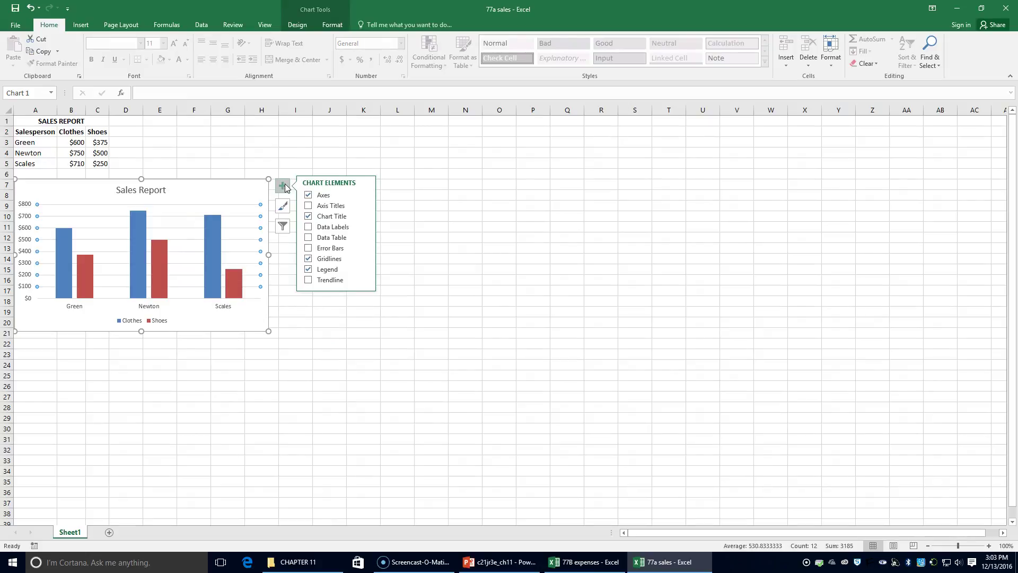
click(308, 228)
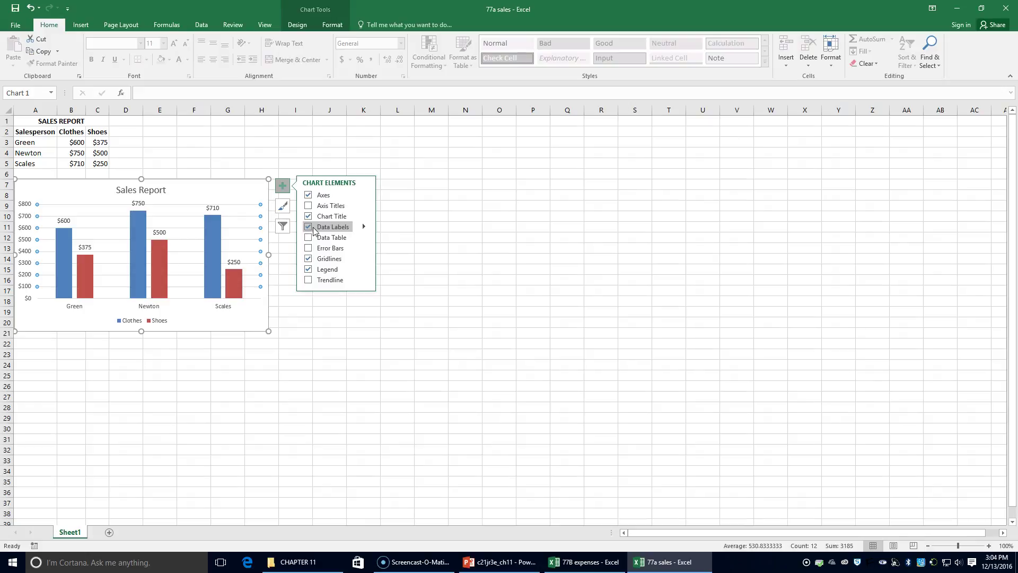
click(309, 207)
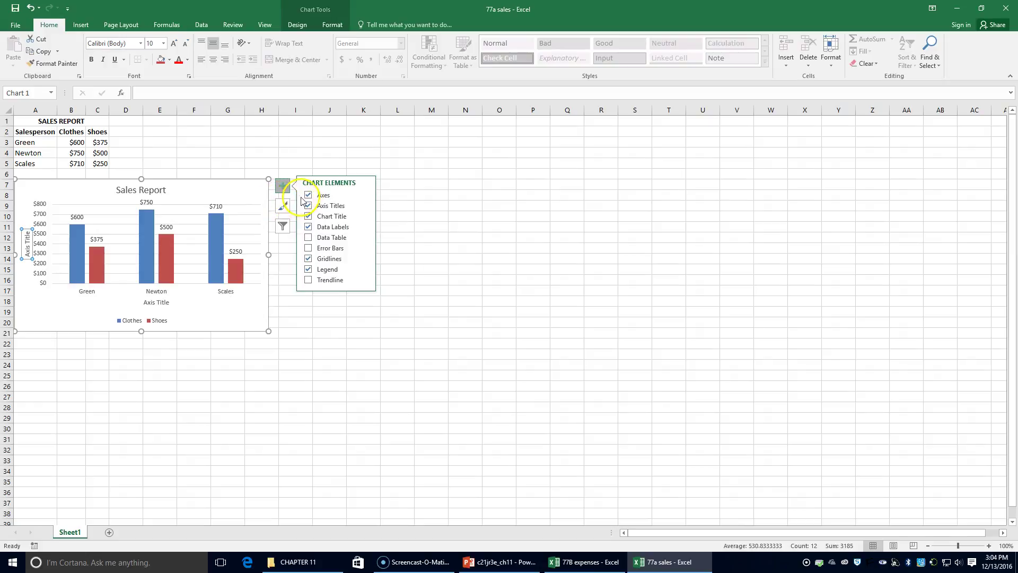
click(364, 205)
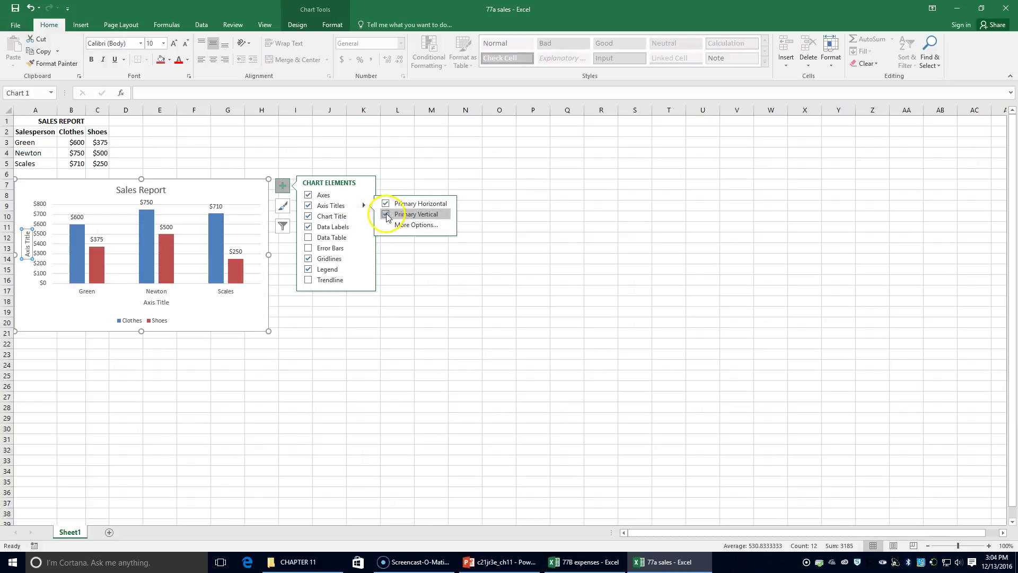
click(387, 215)
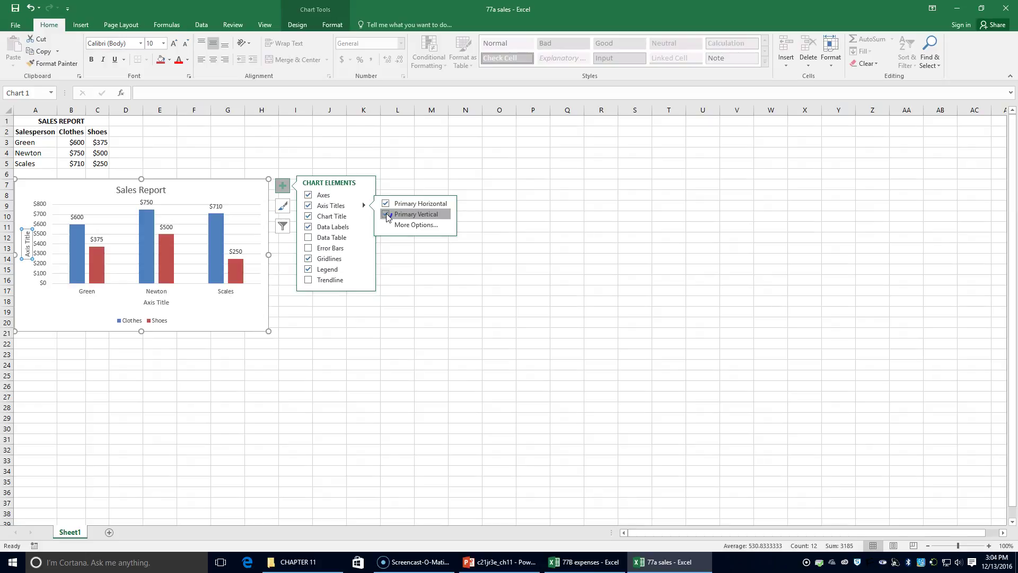
click(387, 214)
click(387, 215)
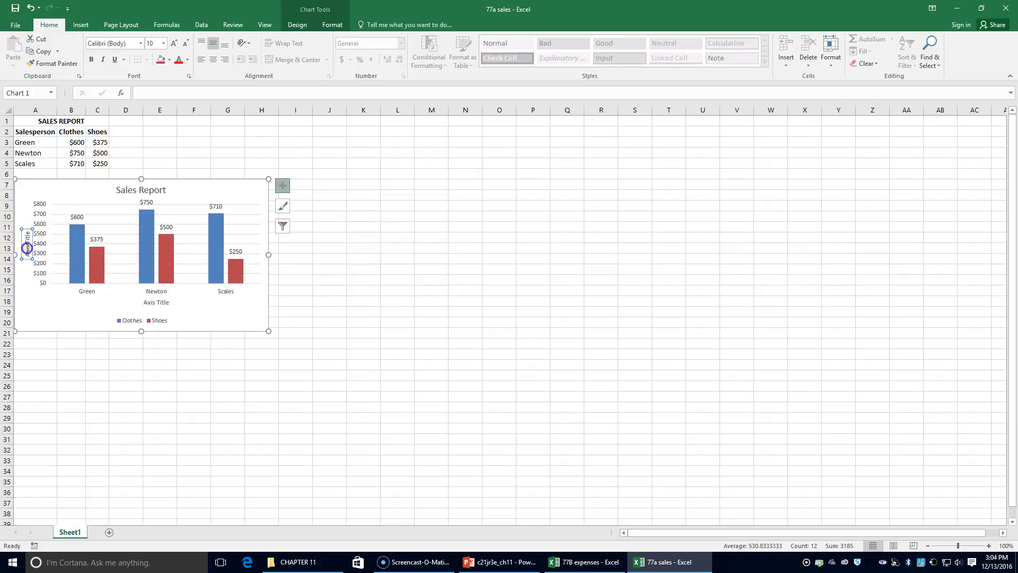
Replace the vertical axis title's placeholder text with "Sales" on the Sales Report chart.
click(25, 236)
double_click(23, 236)
drag(26, 232, 28, 253)
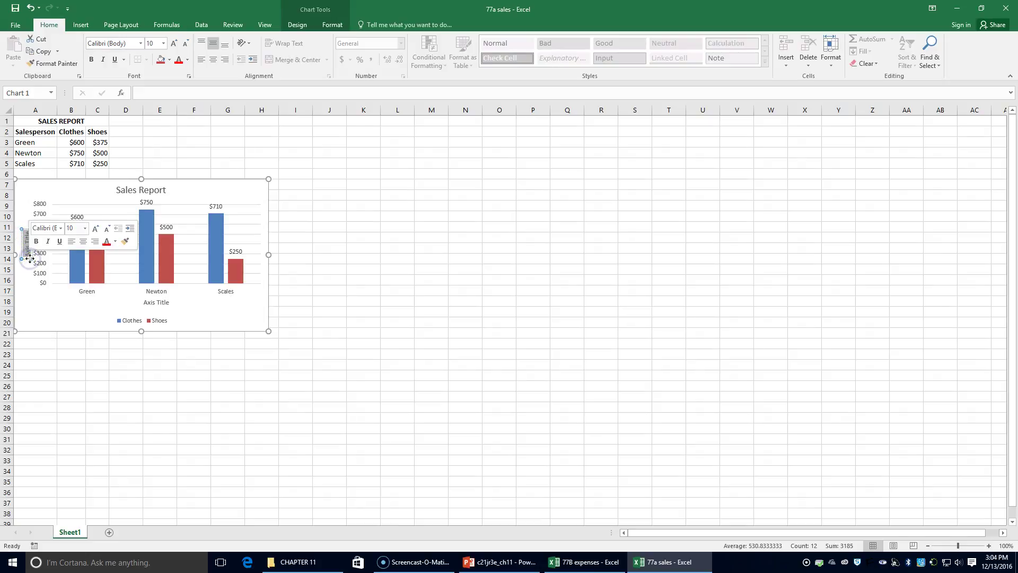
text(Sa)
key(BackSpace)
key(BackSpace)
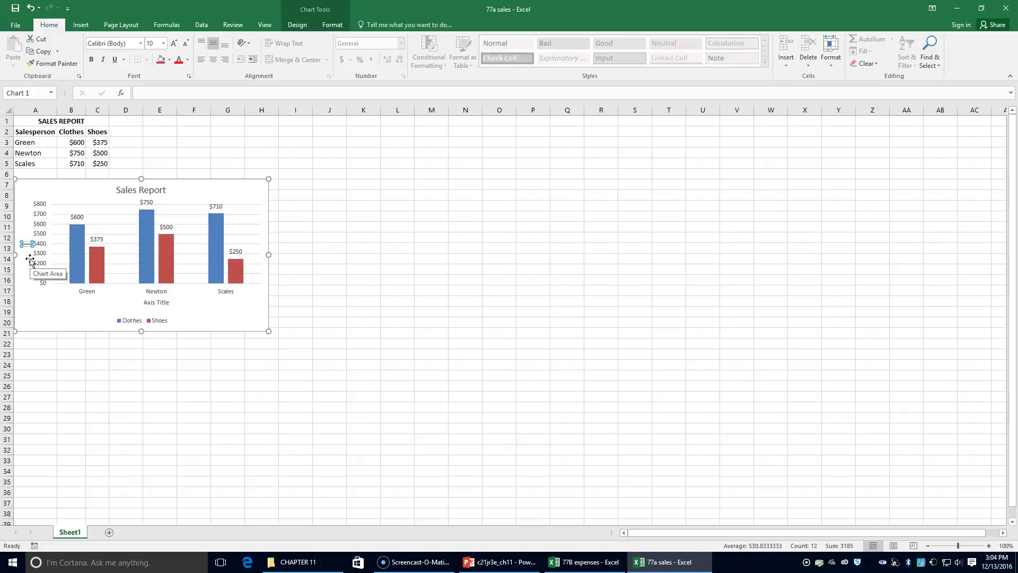
text(Sales)
click(69, 311)
Replace the horizontal axis title's placeholder text with "Salesperson" on the Sales Report chart.
click(142, 309)
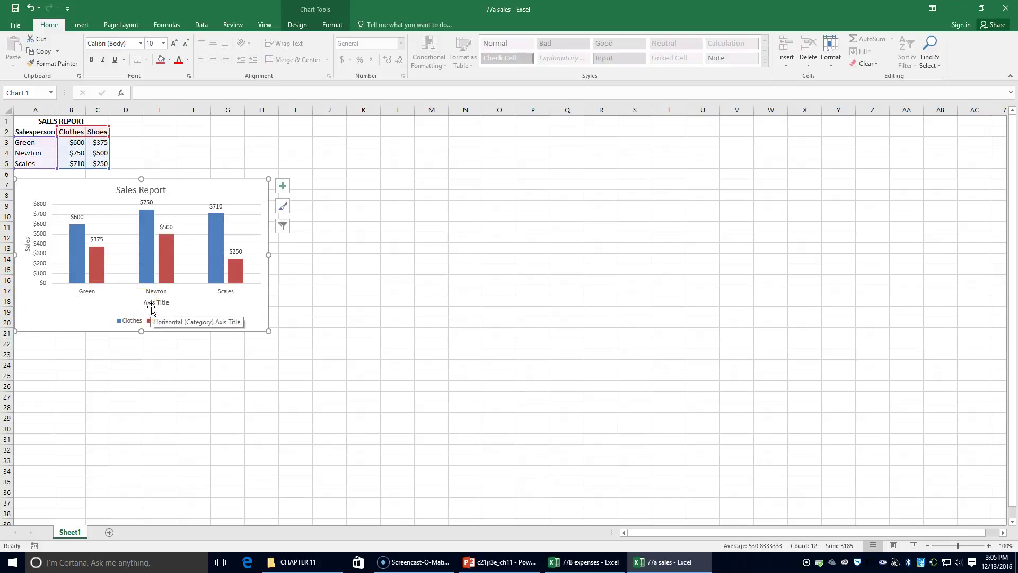
click(159, 303)
double_click(158, 303)
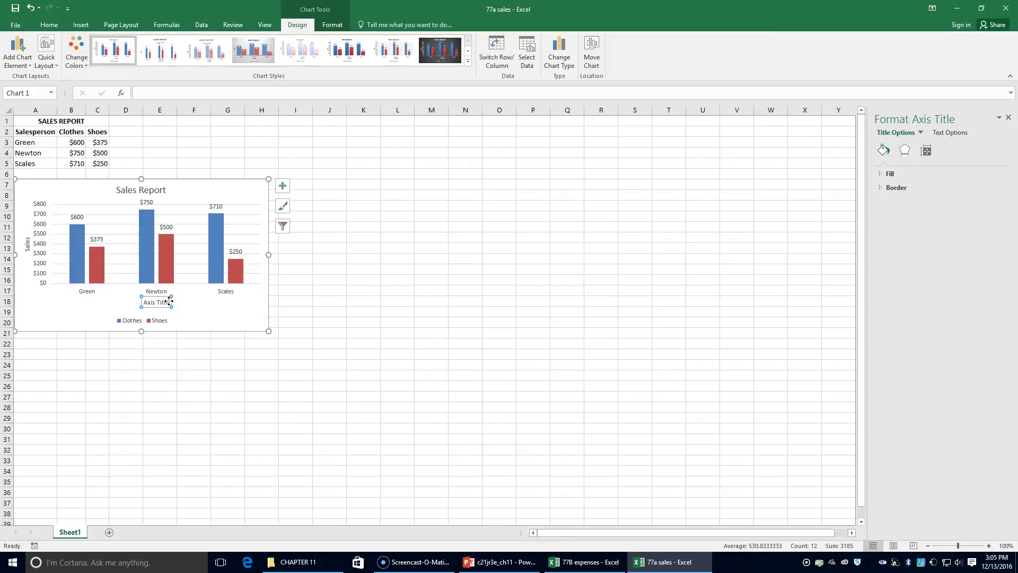
drag(171, 302, 137, 300)
text(S)
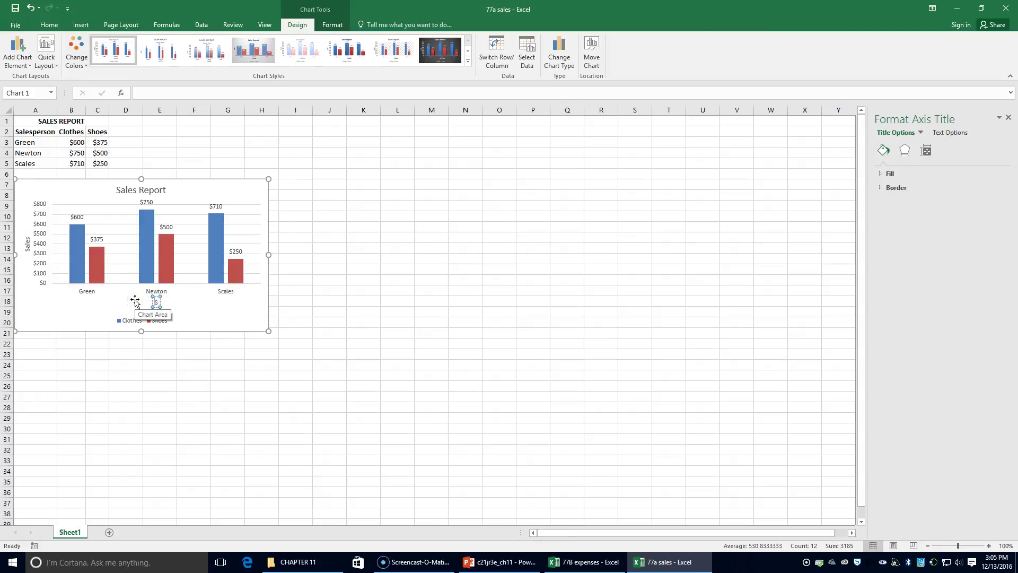
text(lalesperson)
click(217, 313)
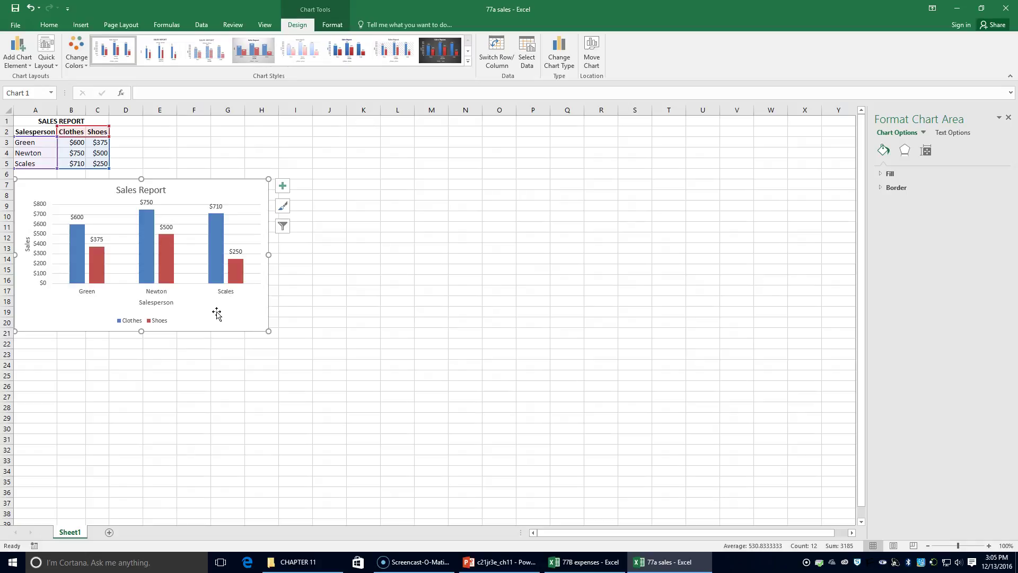
Apply the chart style with a dark gray gradient background and shaded columns to the Sales Report chart.
click(283, 207)
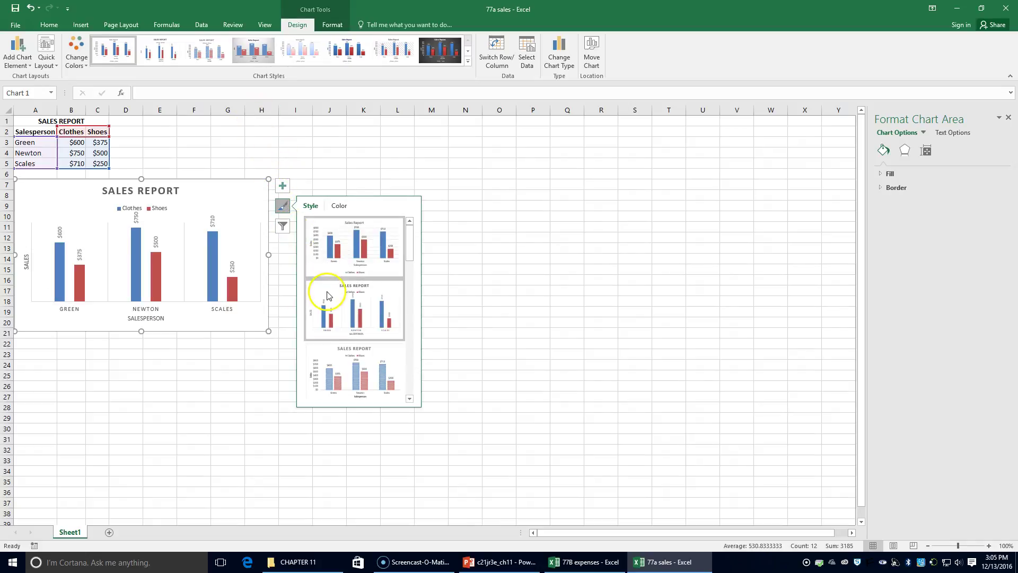
scroll(328, 296, down, 2)
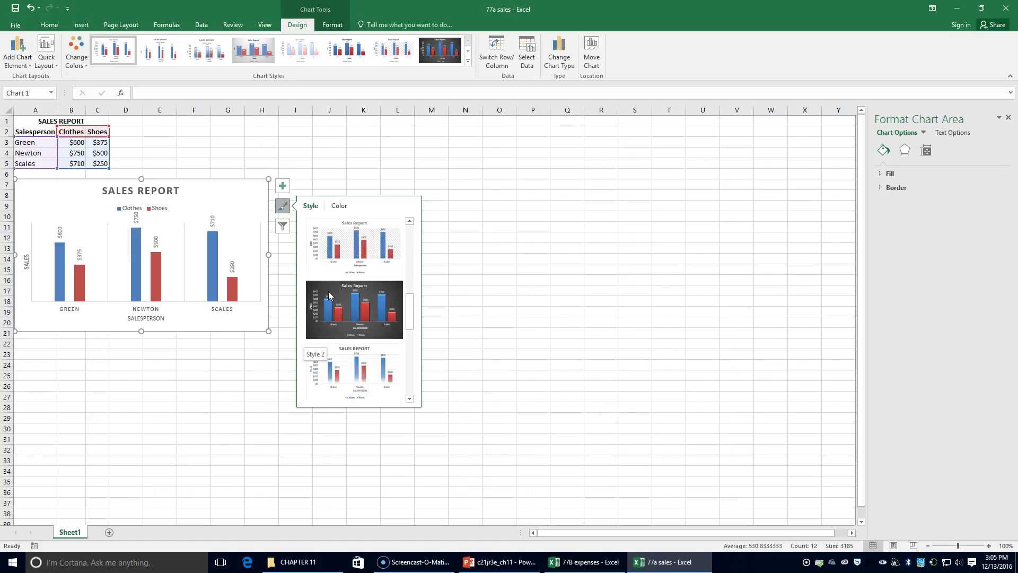
click(334, 323)
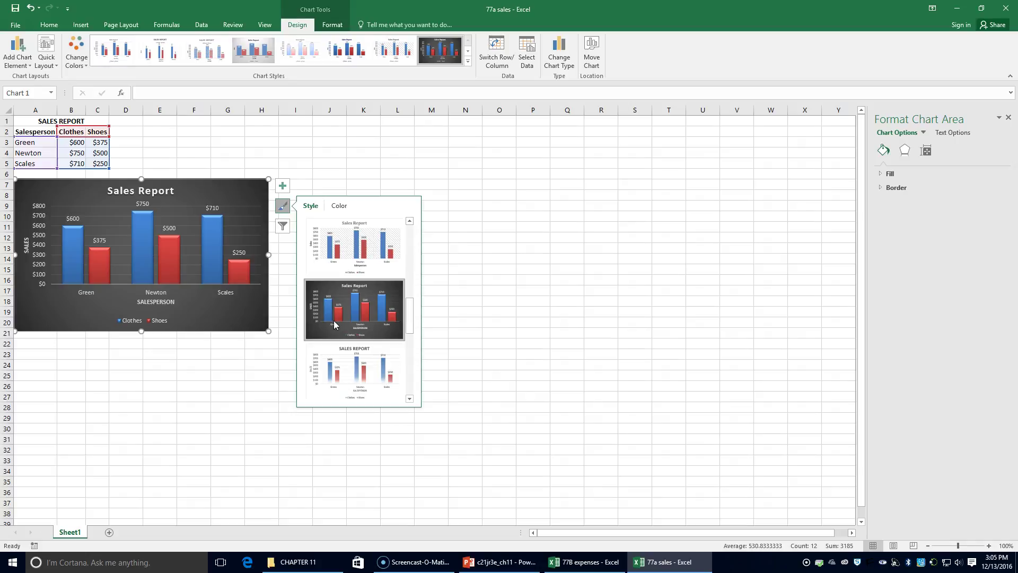
click(159, 297)
Save the styled sales workbook as 77c sales in the CHAPTER 11 folder.
click(16, 24)
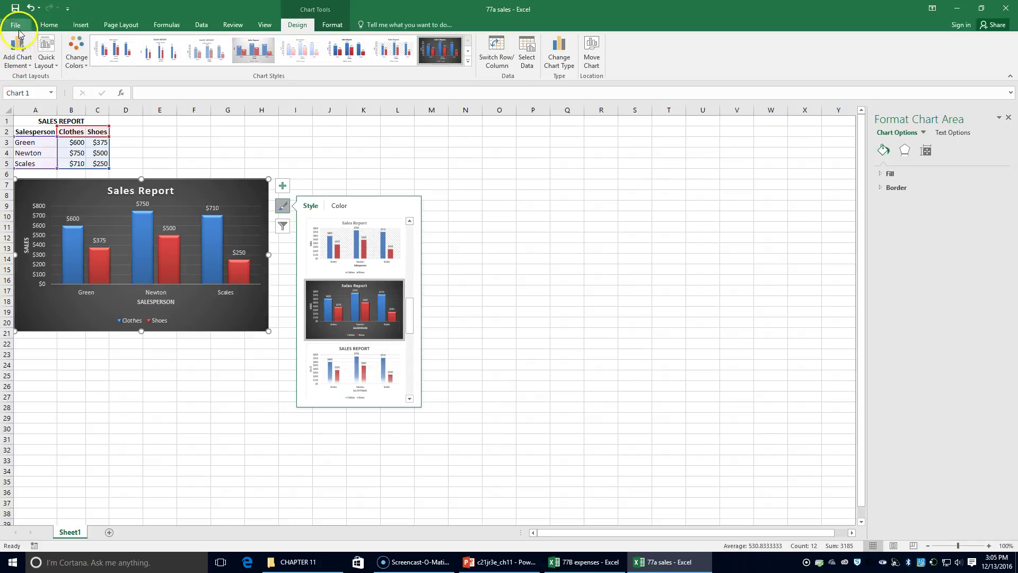
click(23, 131)
click(303, 104)
click(83, 213)
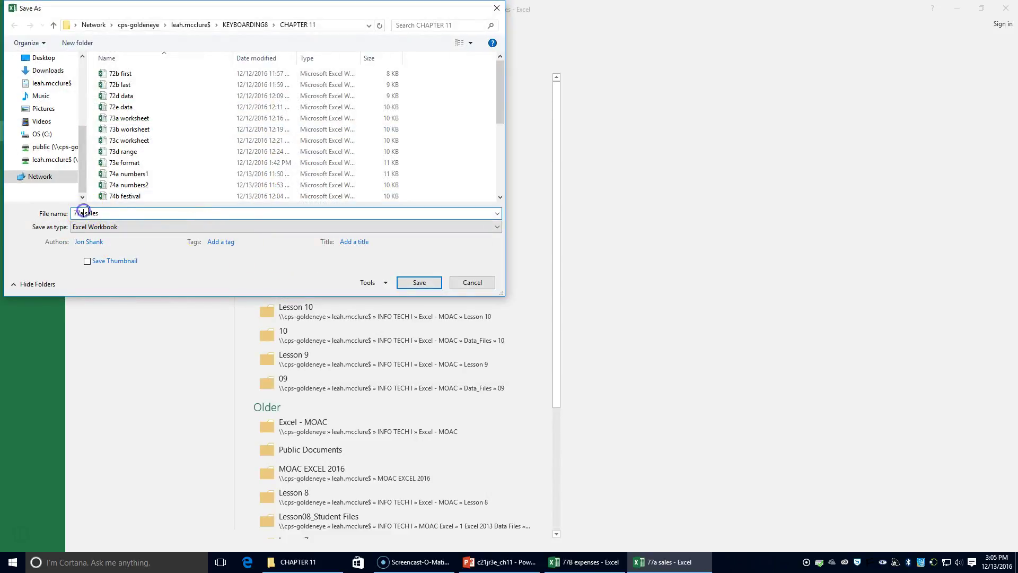
key(BackSpace)
text(c)
key(Return)
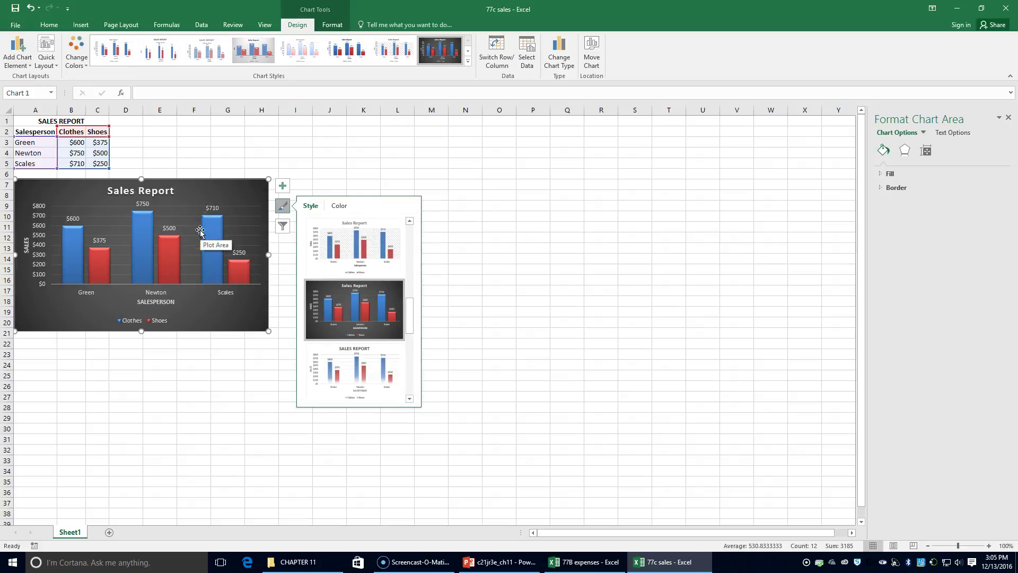
Open the 77a school workbook from the CHAPTER 11 folder.
click(294, 562)
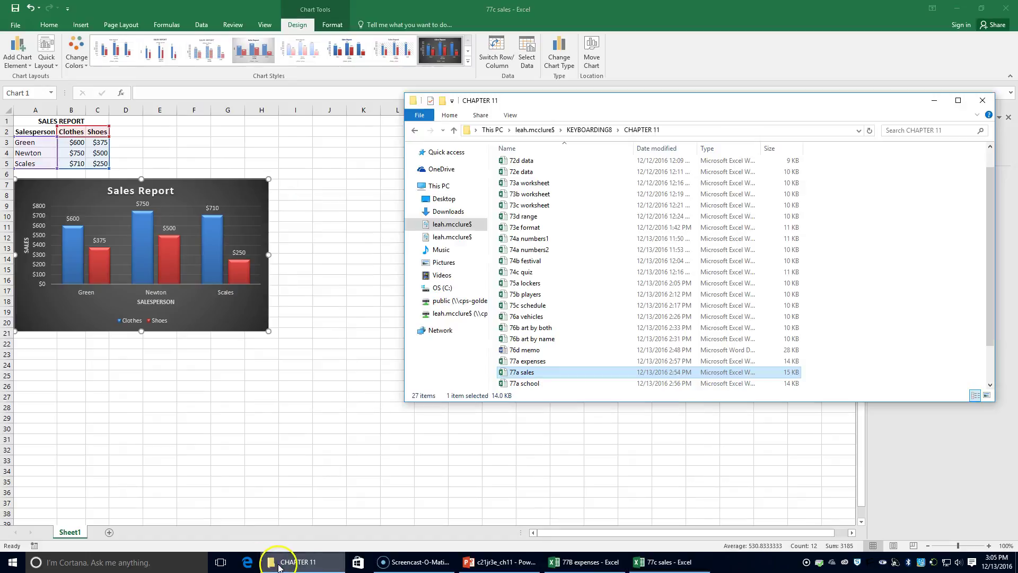
click(535, 384)
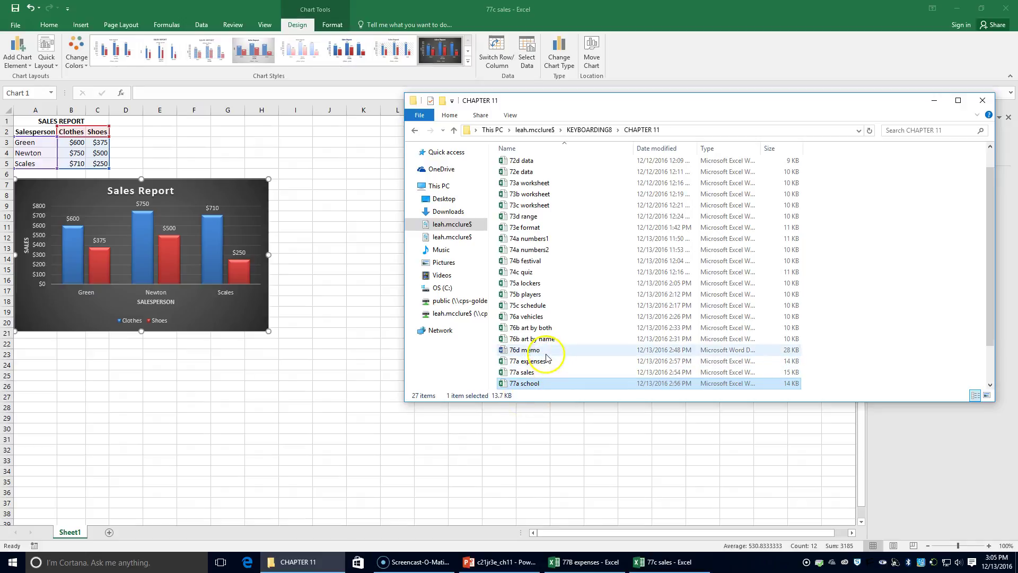
scroll(541, 372, down, 1)
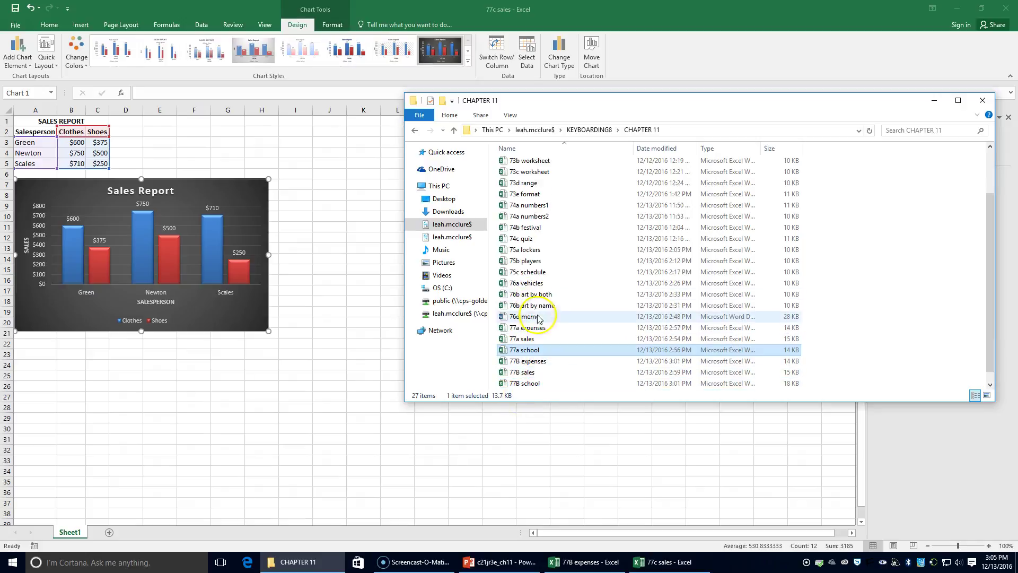
double_click(535, 353)
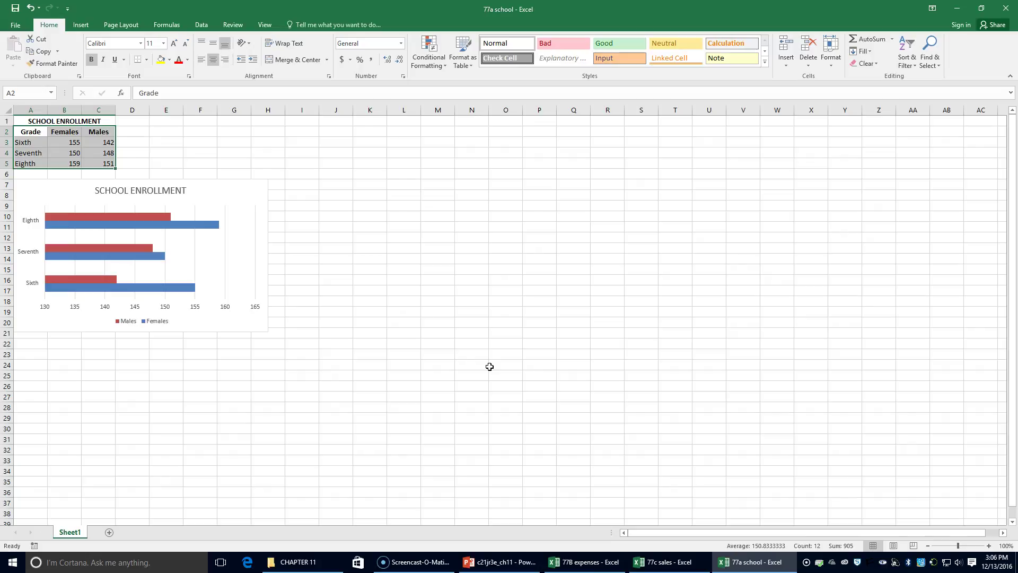
Add axis titles and data labels to the SCHOOL ENROLLMENT bar chart, leave out the data table, and turn off its gridlines.
click(237, 192)
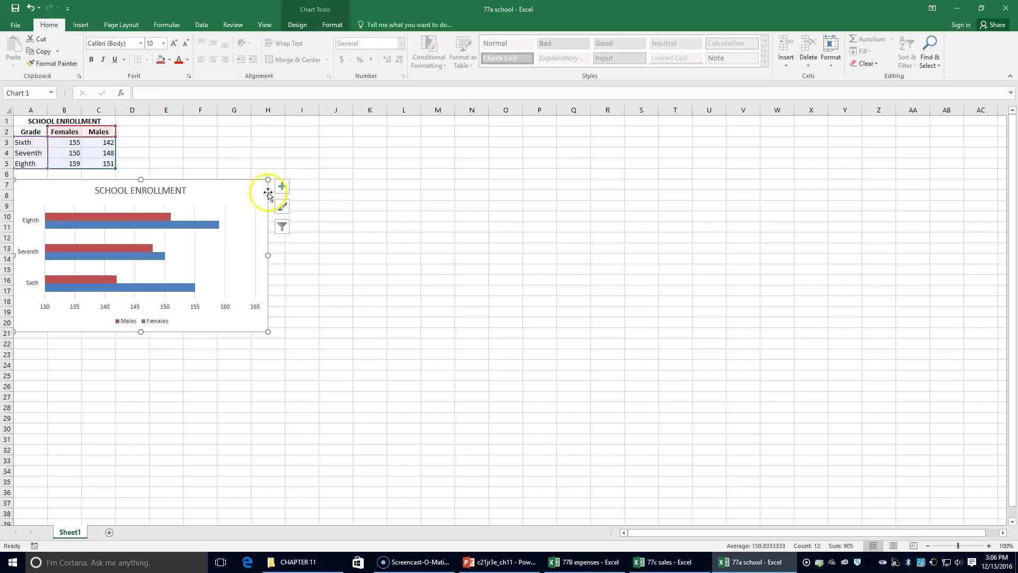
click(280, 188)
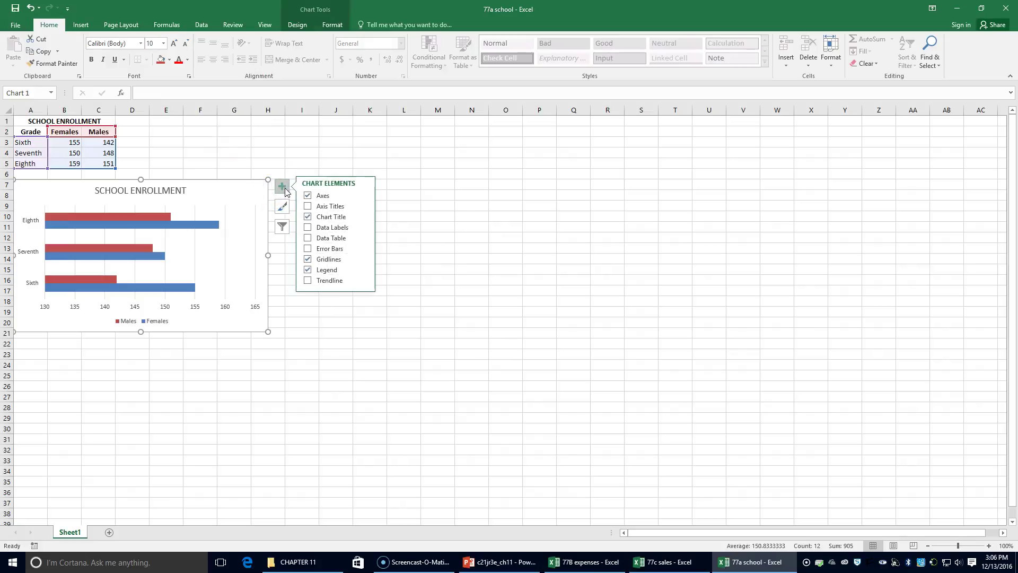
click(308, 206)
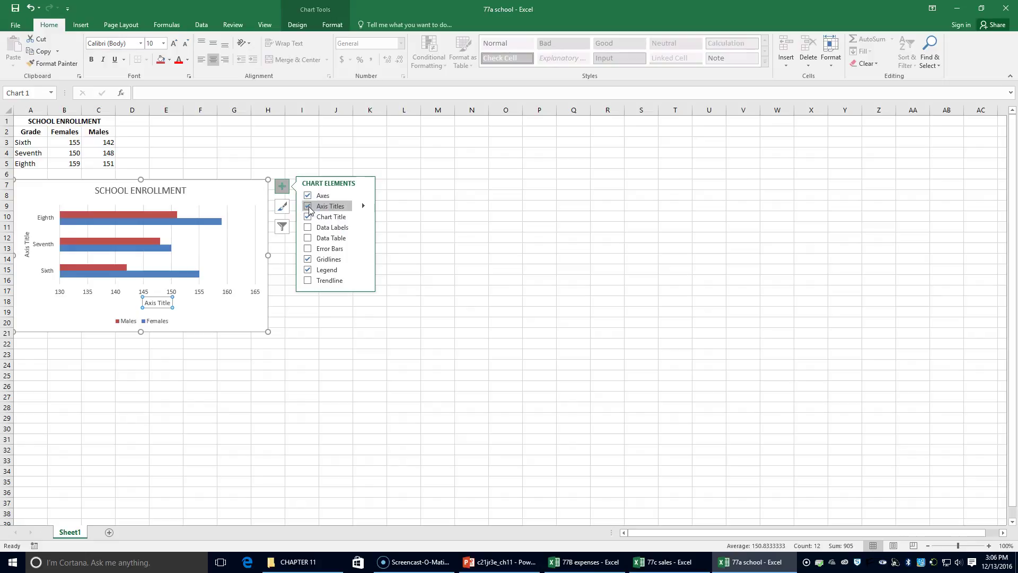
click(309, 238)
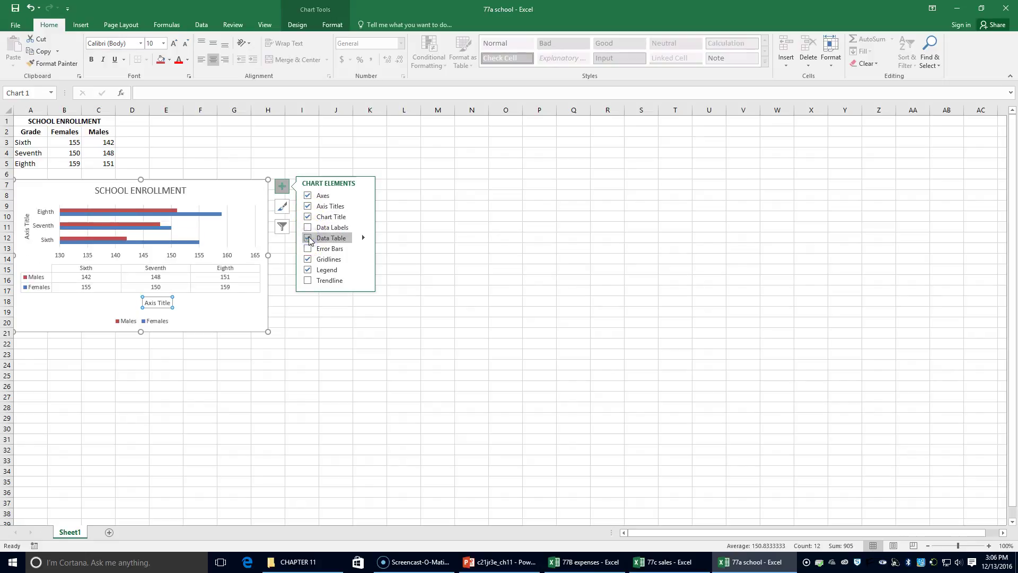
click(308, 238)
click(308, 228)
click(308, 259)
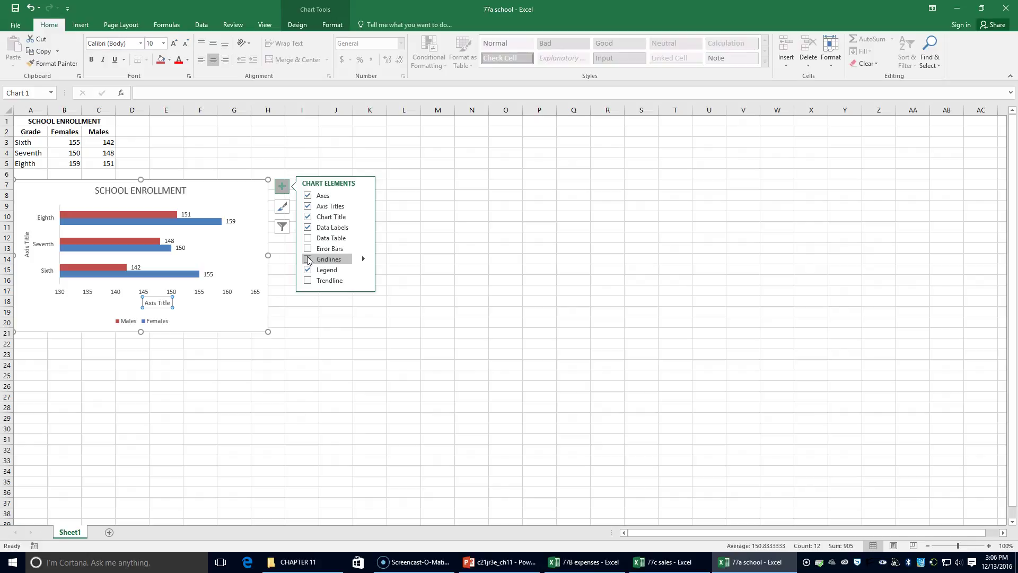
Set the SCHOOL ENROLLMENT chart's vertical axis title to "Grade" and its horizontal axis title to "Students".
click(27, 248)
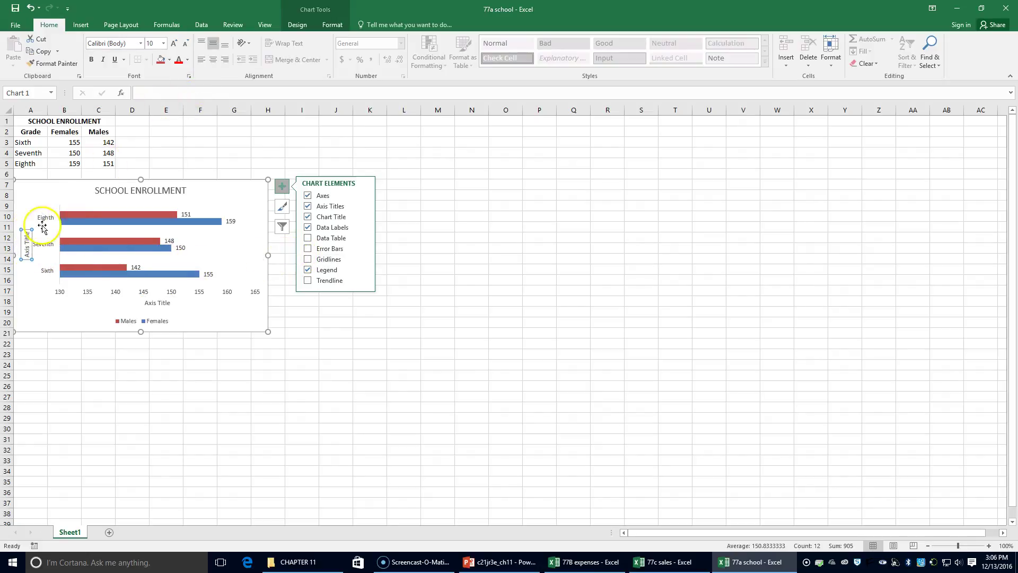
drag(26, 233, 29, 260)
text(Grade)
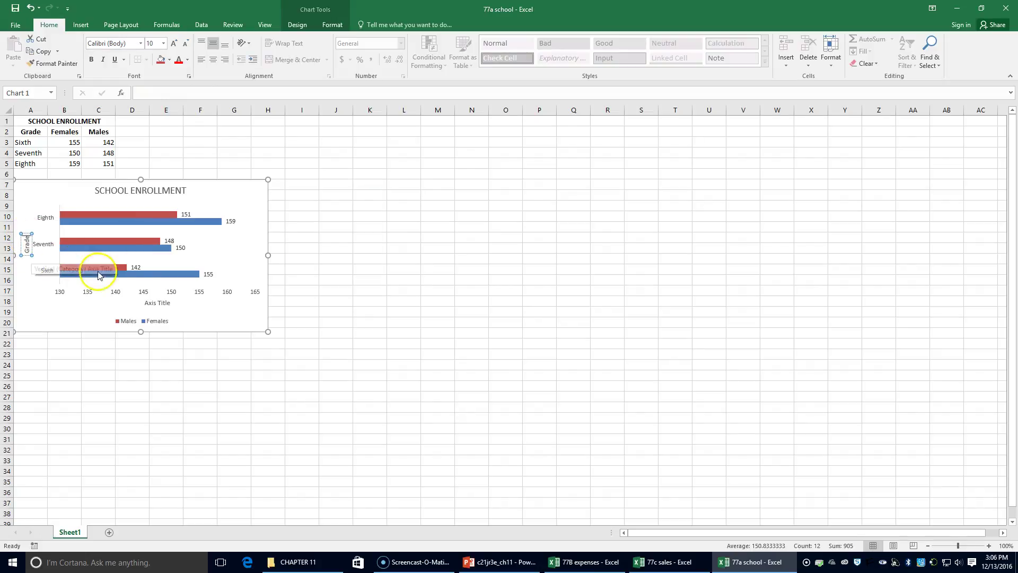
click(162, 303)
drag(169, 304, 135, 302)
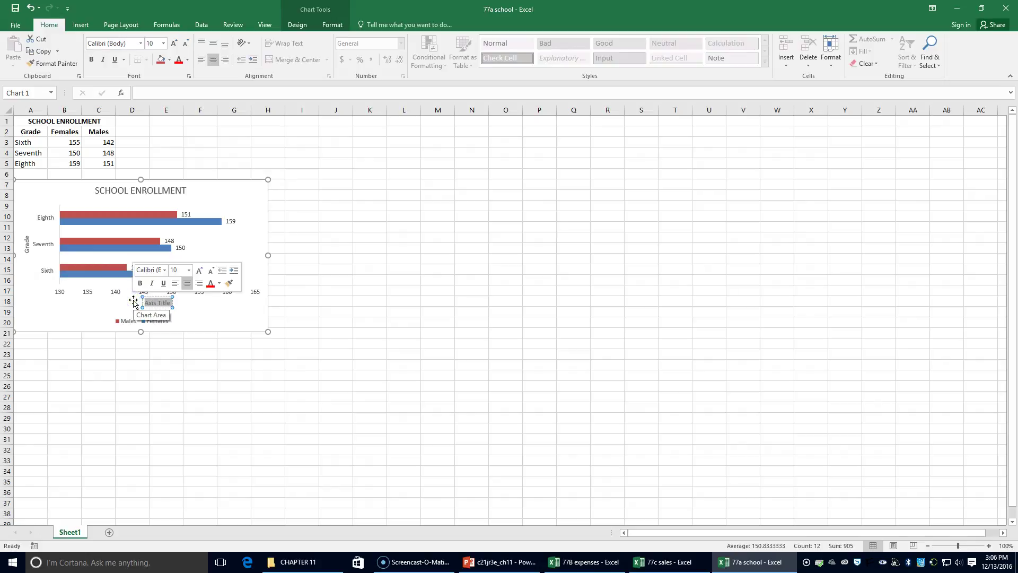
text(Students)
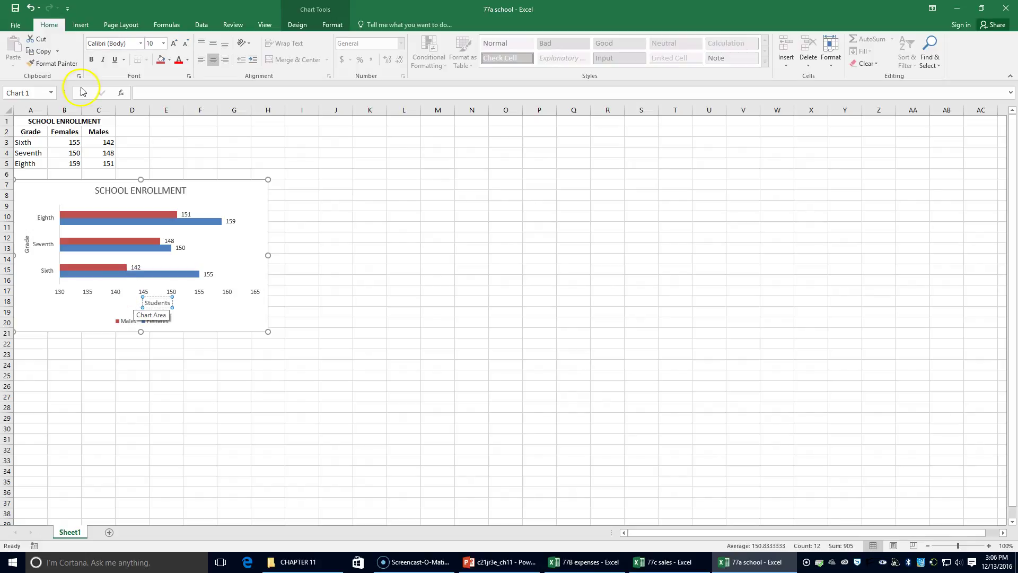
click(254, 272)
Apply the last chart style, with shaded 3D-looking bars on a white background, to the SCHOOL ENROLLMENT chart.
click(282, 207)
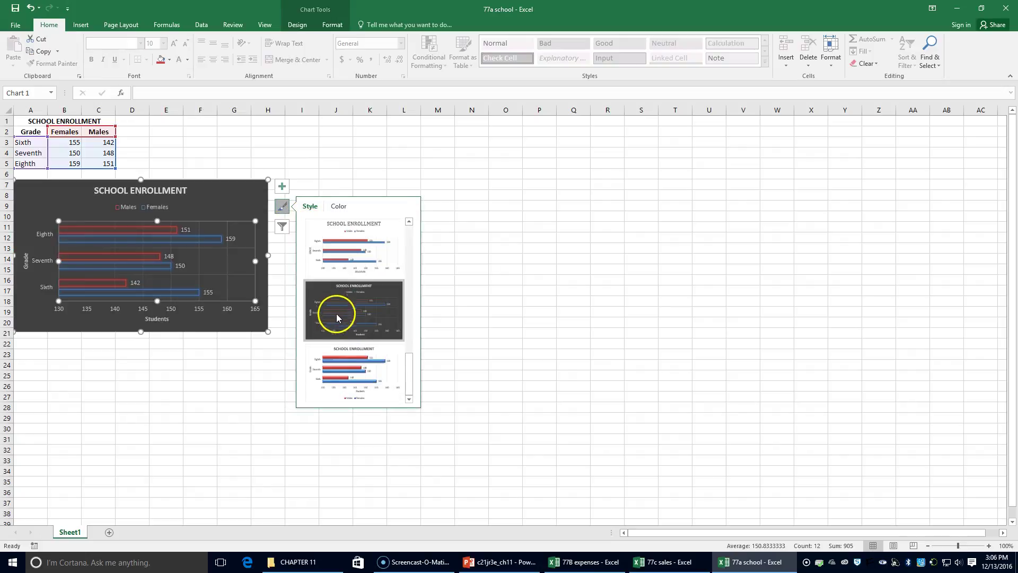
click(345, 366)
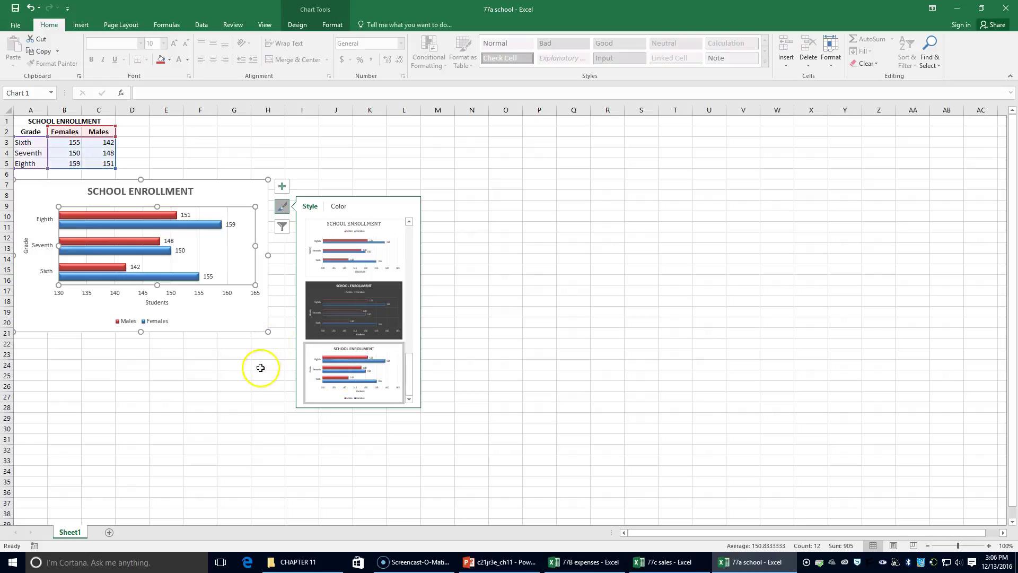
click(236, 358)
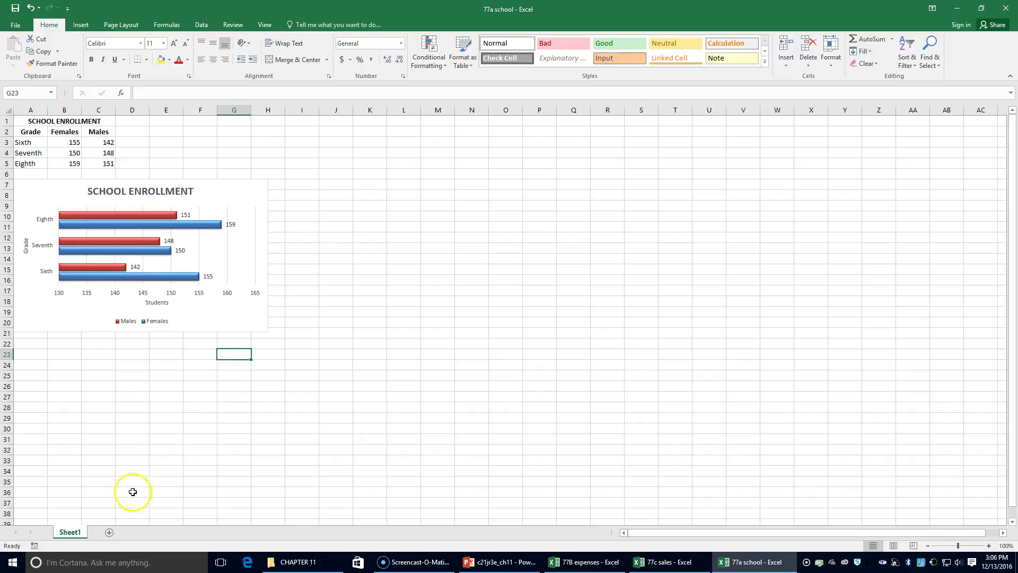
Save the styled school workbook as 77c school in the CHAPTER 11 folder.
click(15, 27)
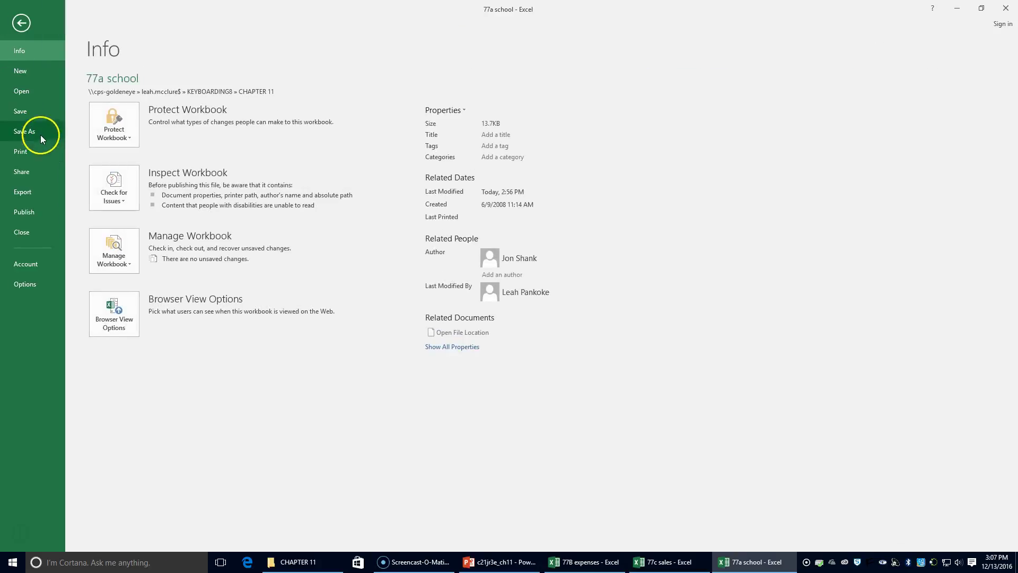
click(31, 133)
click(326, 113)
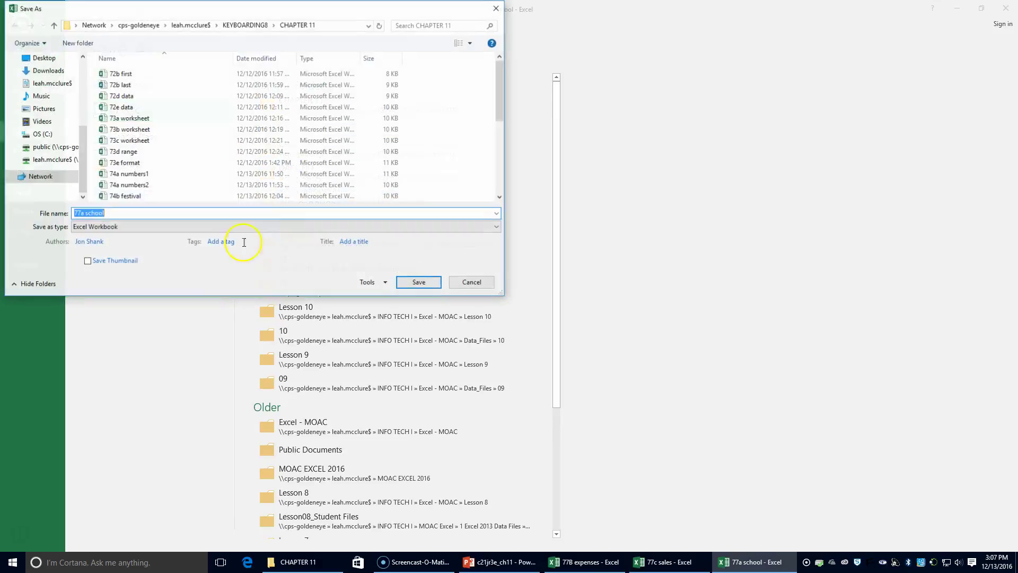
click(282, 215)
key(BackSpace)
text(c)
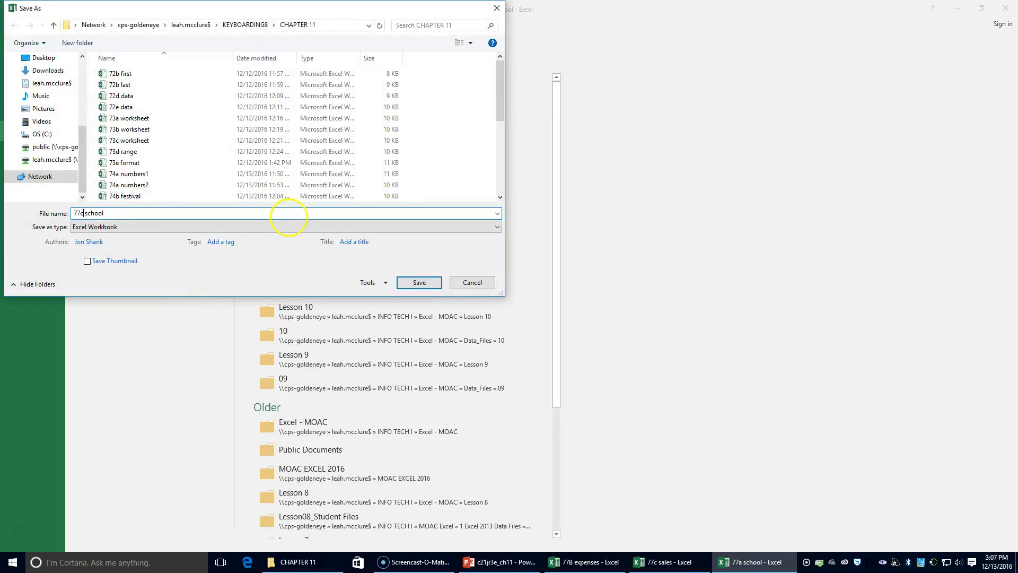
key(Return)
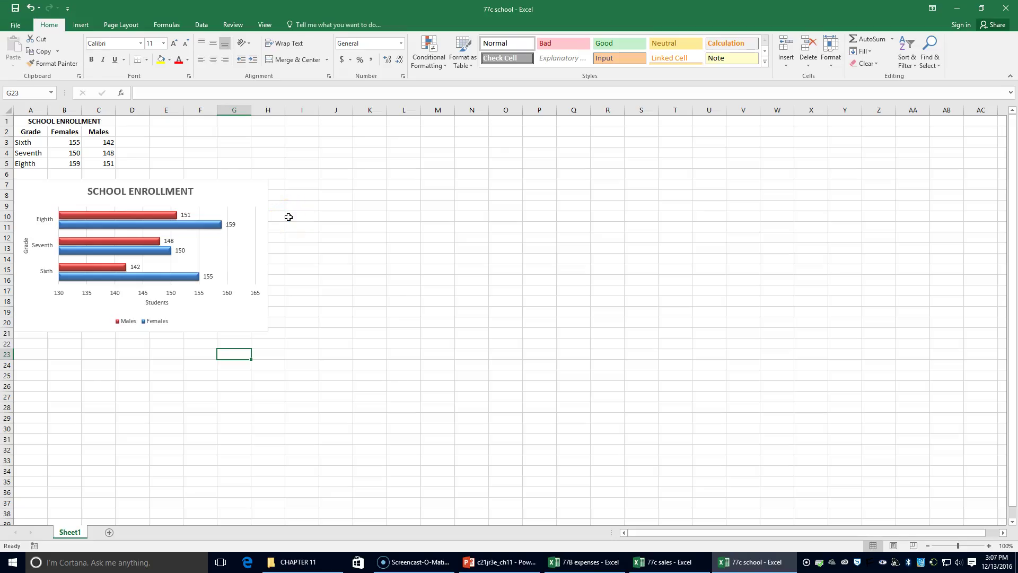